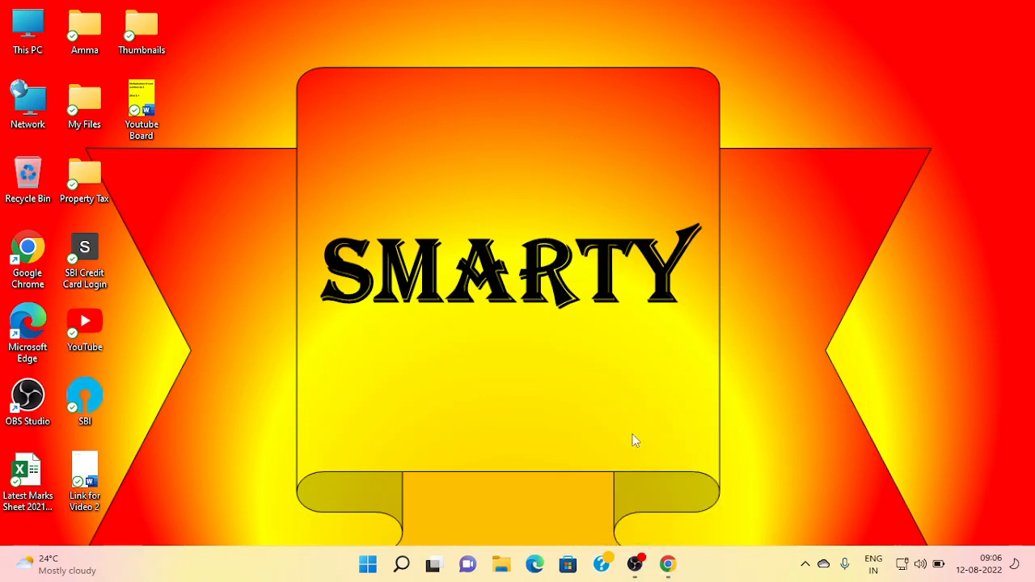
# Switch to the Gmail window in Chrome and open Google Drive from the Google apps.
pyautogui.moveTo(673, 569)
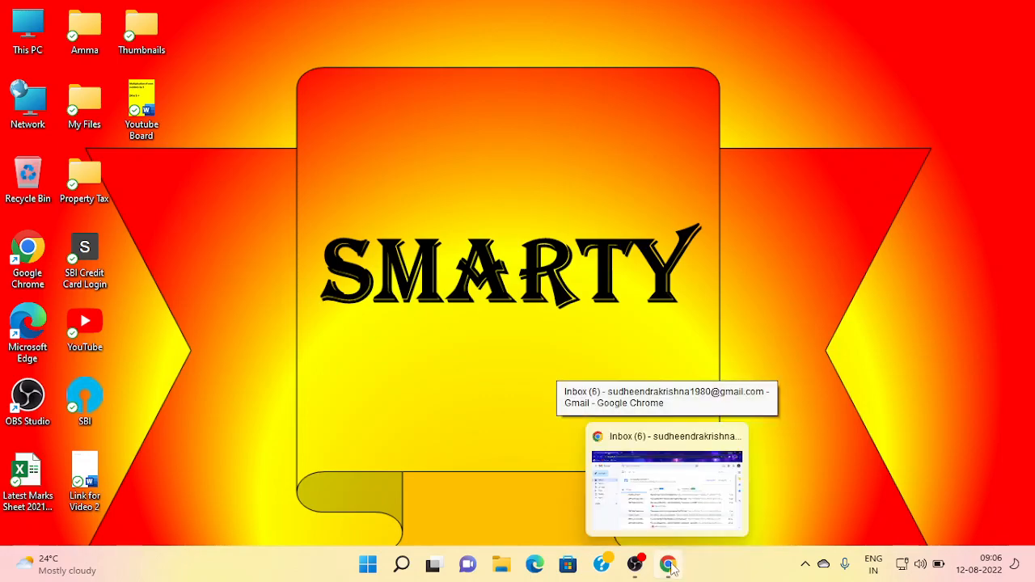
pyautogui.click(671, 566)
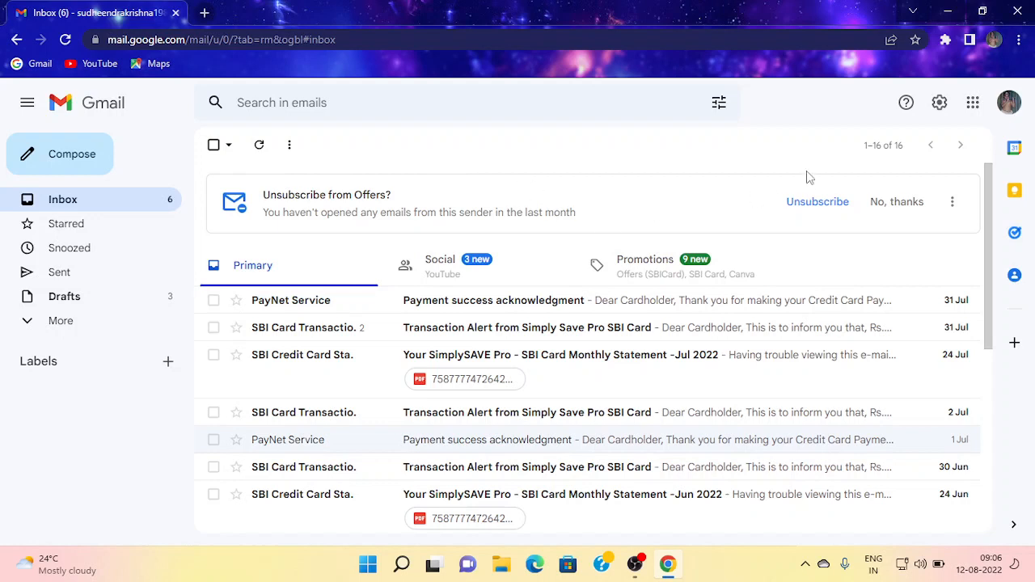
pyautogui.click(974, 105)
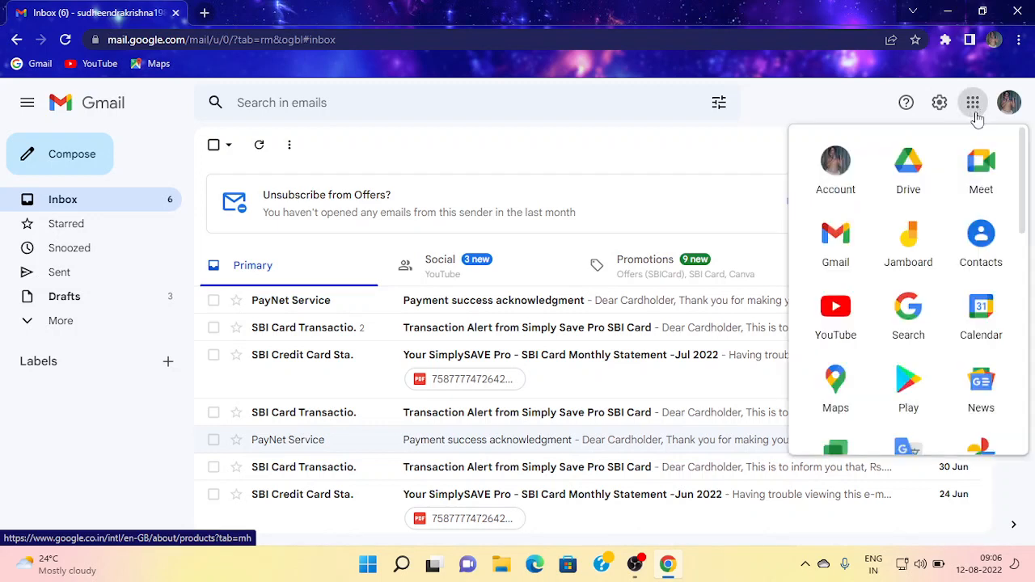
pyautogui.click(908, 165)
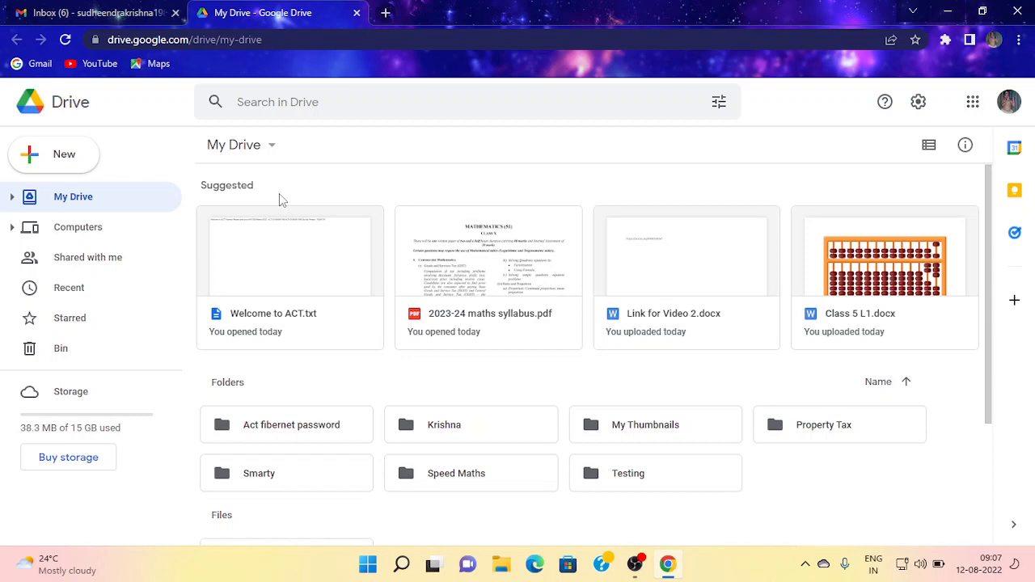
# Create a new folder named "Testin" in My Drive.
pyautogui.click(81, 170)
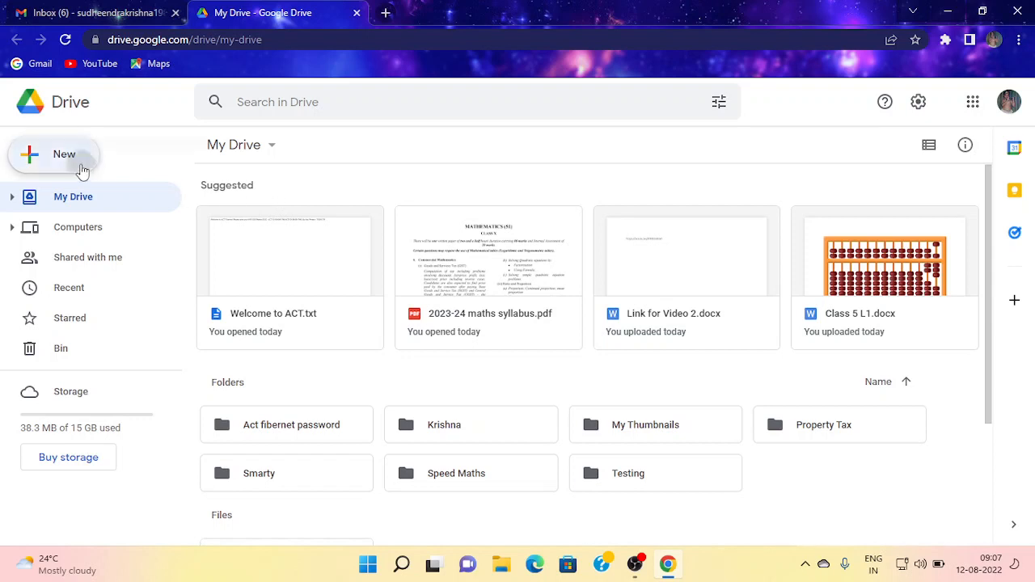
pyautogui.click(382, 188)
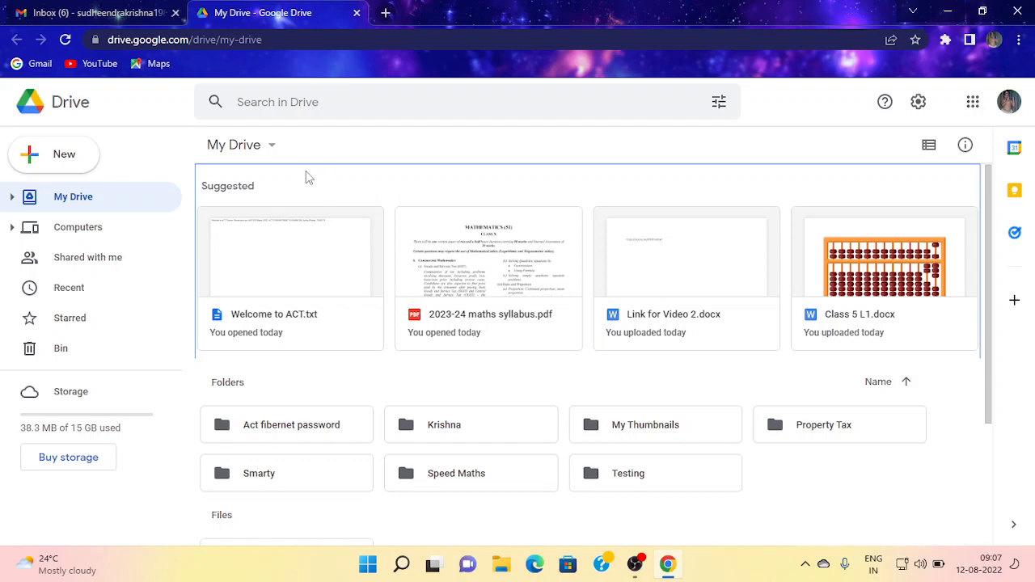
pyautogui.click(63, 161)
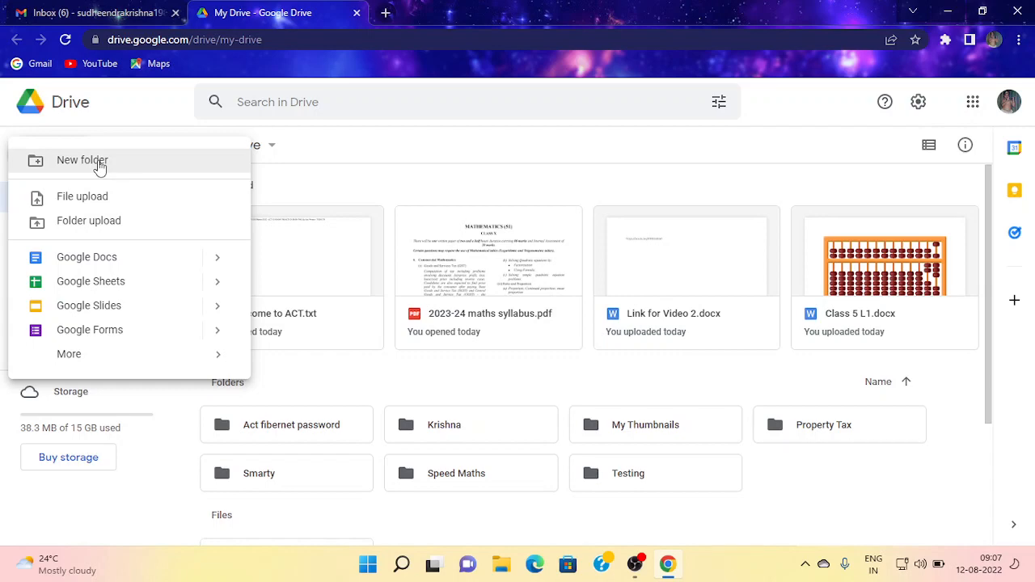
pyautogui.click(97, 162)
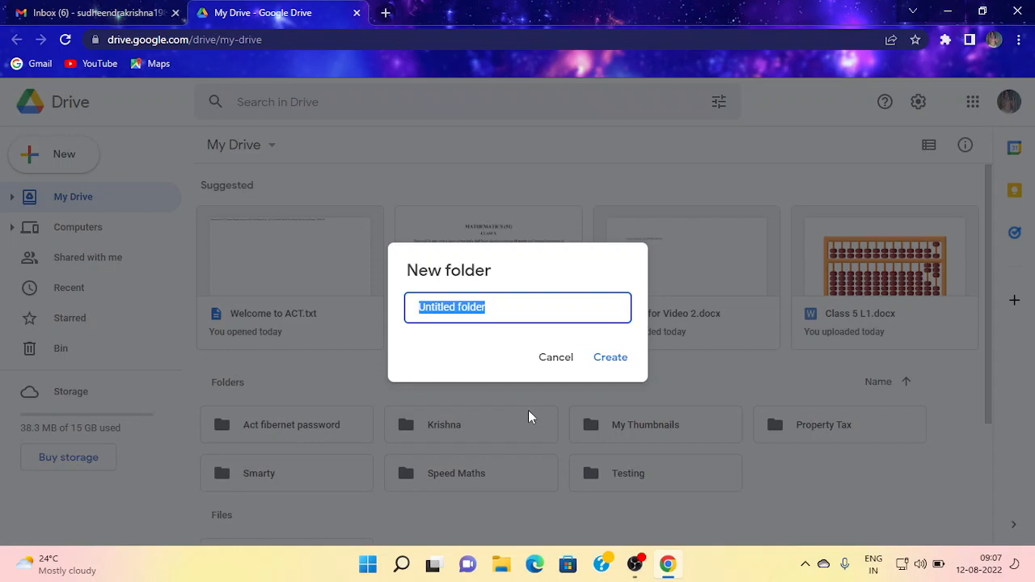
pyautogui.write('Te')
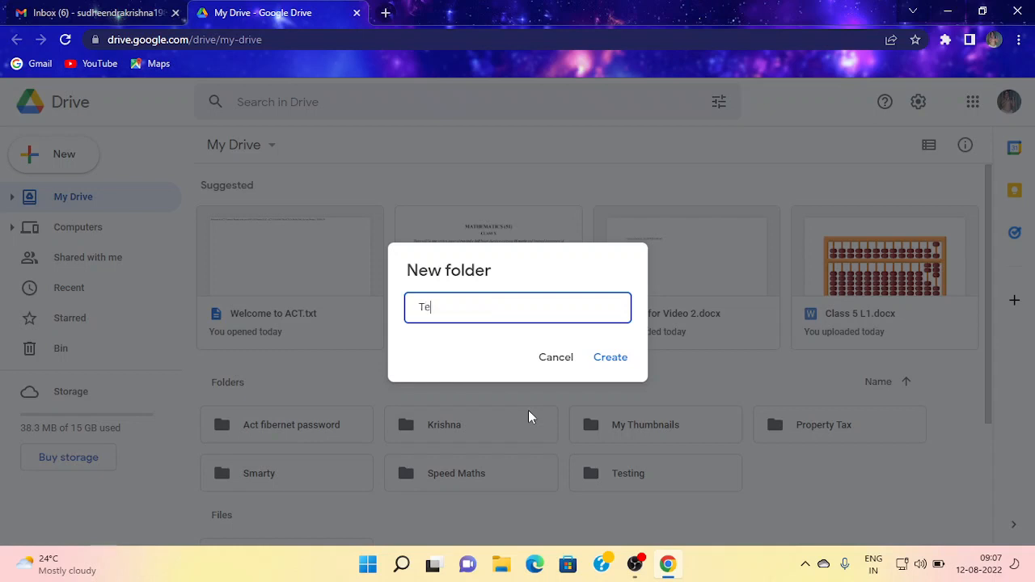
pyautogui.write('stin')
pyautogui.click(608, 359)
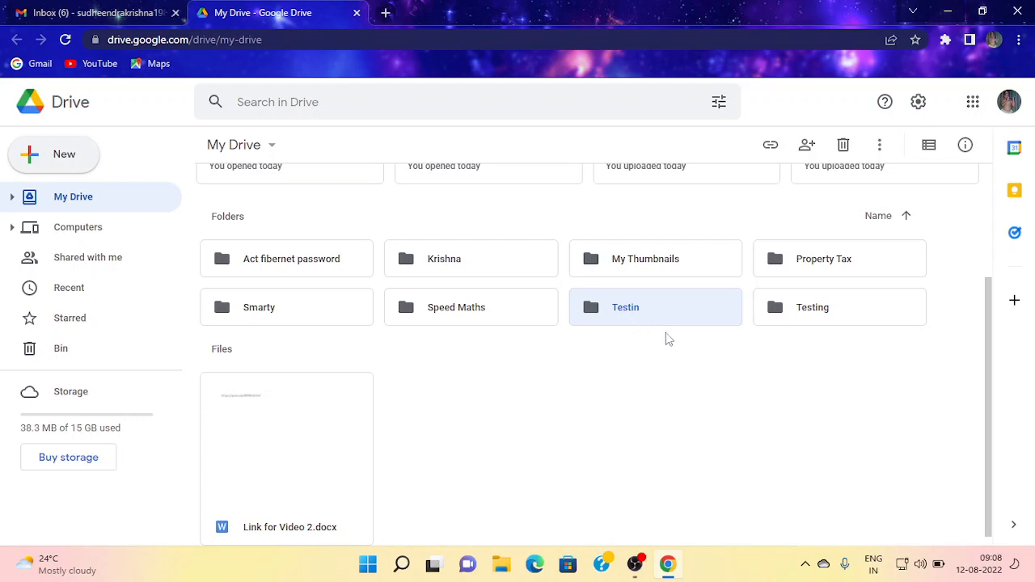
pyautogui.moveTo(988, 320); pyautogui.dragTo(1011, 207)
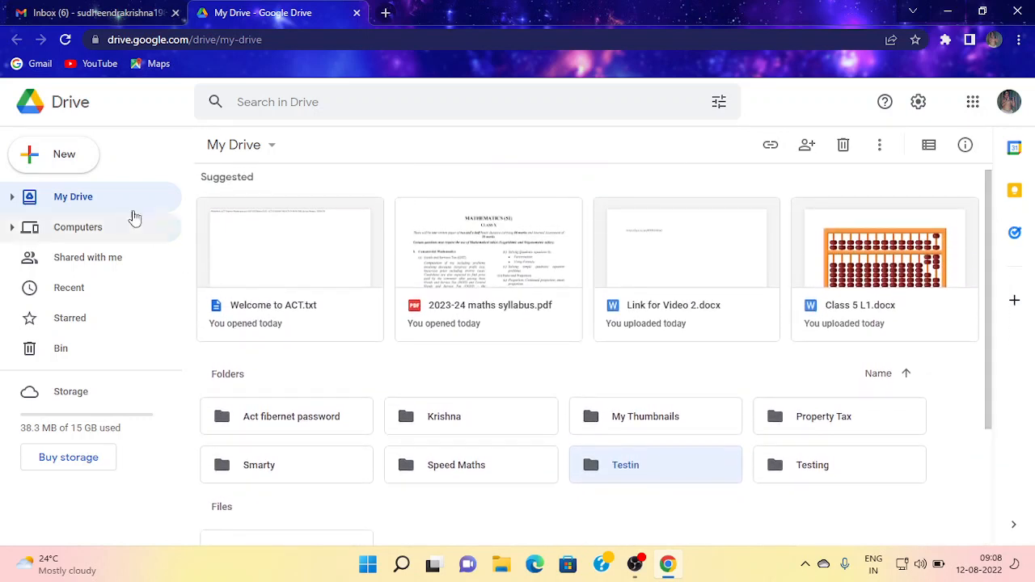
pyautogui.click(68, 161)
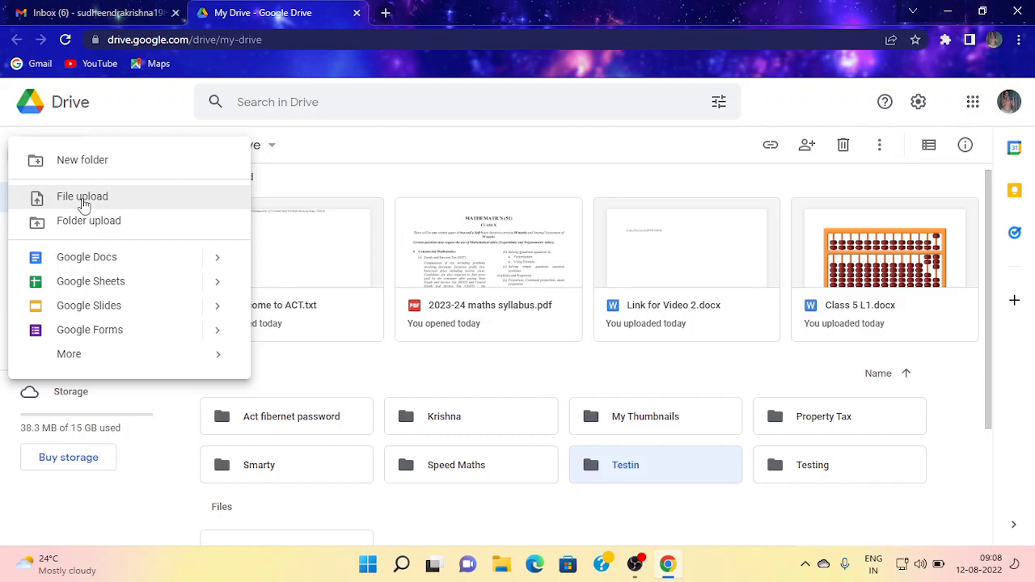
pyautogui.click(84, 205)
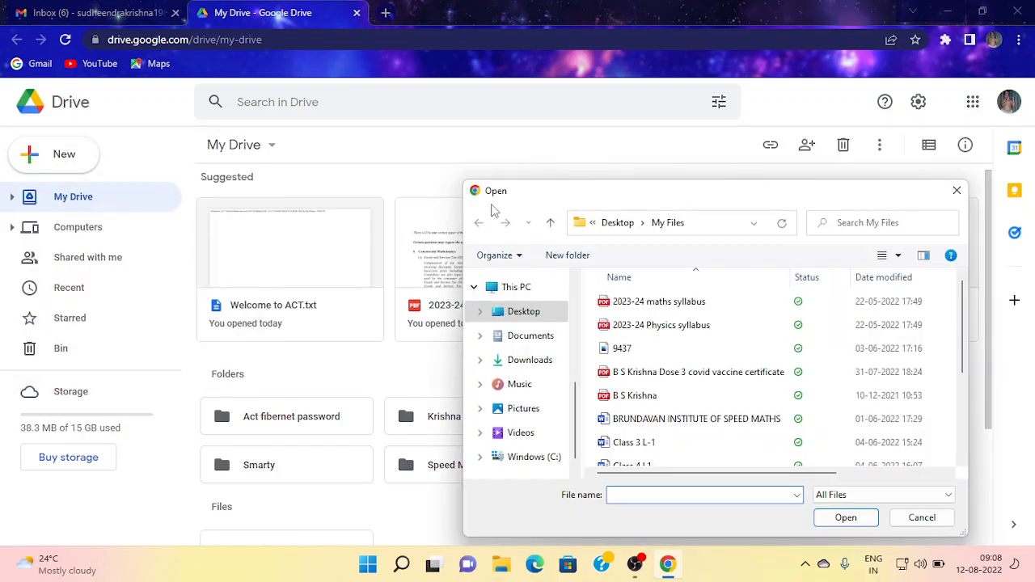
pyautogui.click(519, 314)
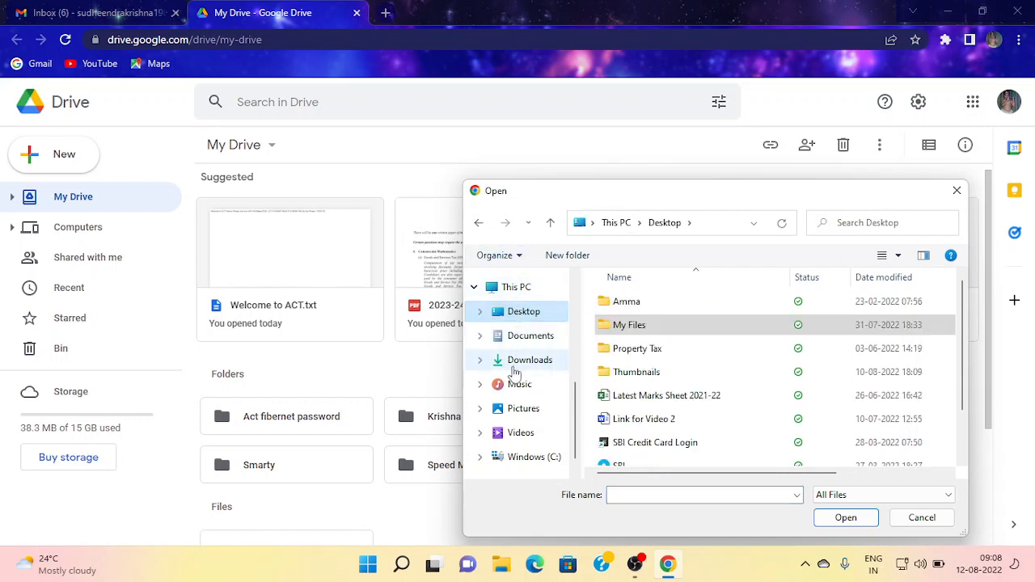
pyautogui.click(644, 421)
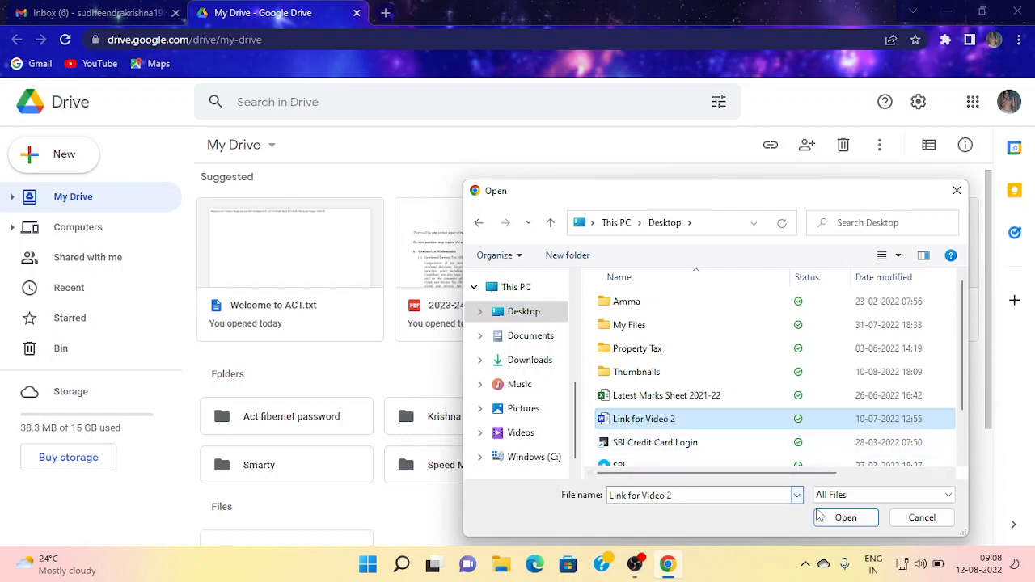
pyautogui.click(846, 518)
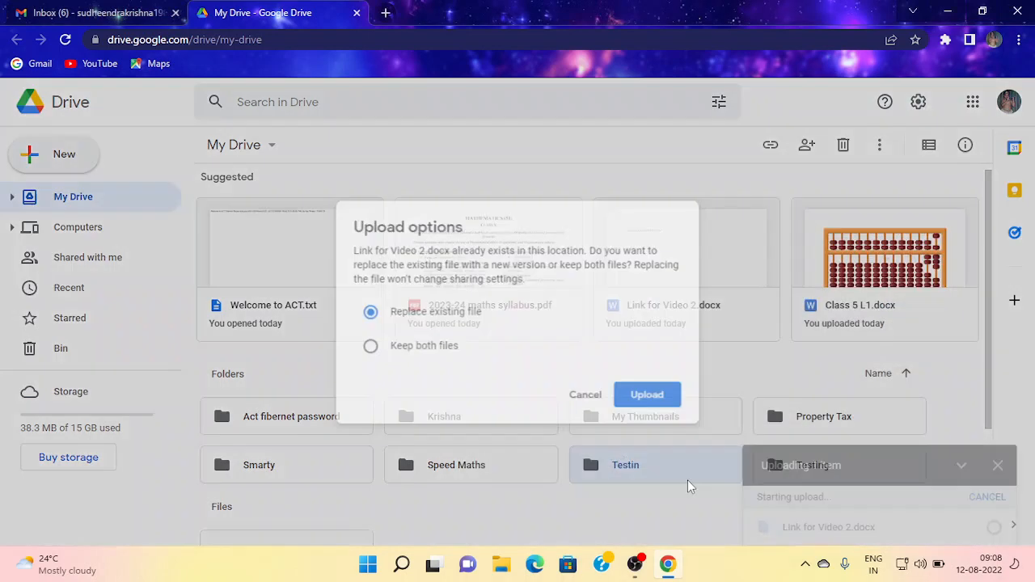
pyautogui.click(597, 402)
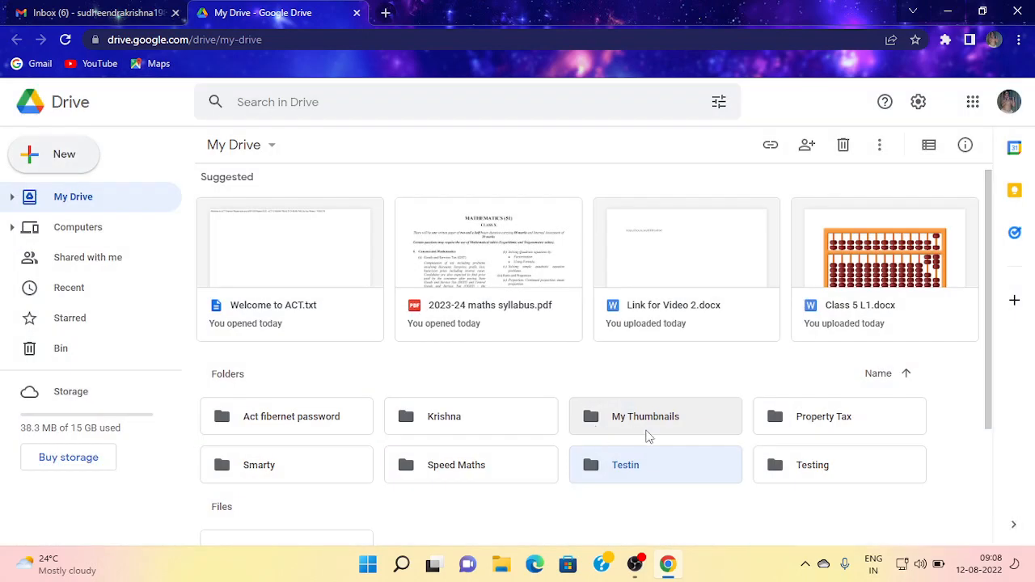
# Upload the file "Latest Marks Sheet 2021-22" from the Desktop to My Drive and dismiss the upload notification.
pyautogui.click(76, 170)
pyautogui.click(81, 200)
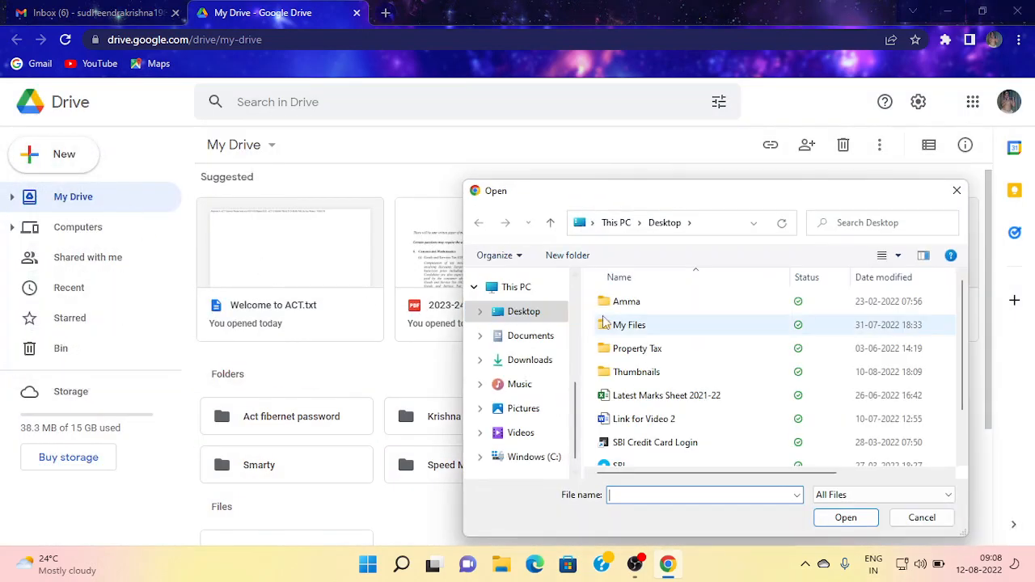
pyautogui.click(641, 396)
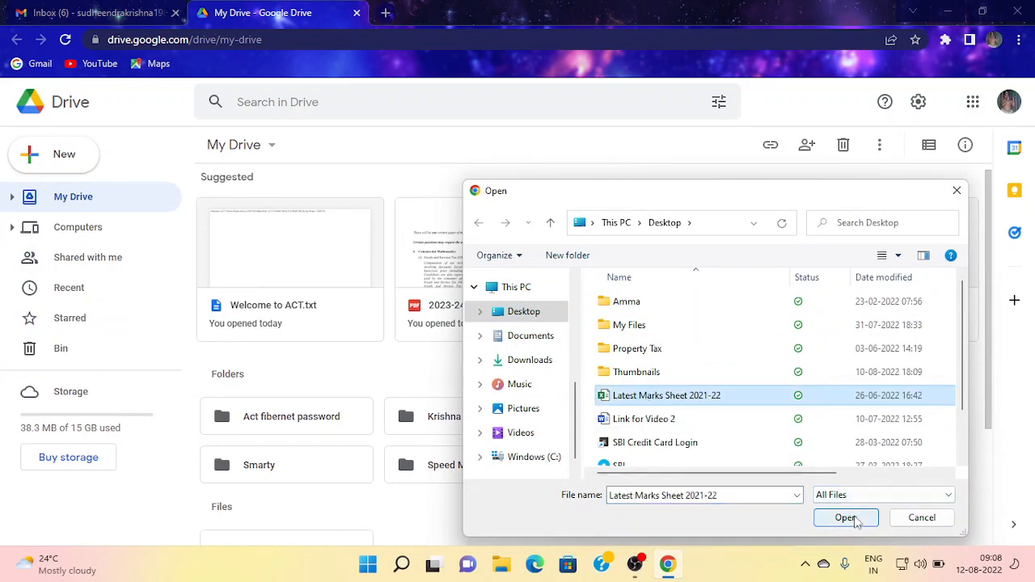
pyautogui.click(845, 517)
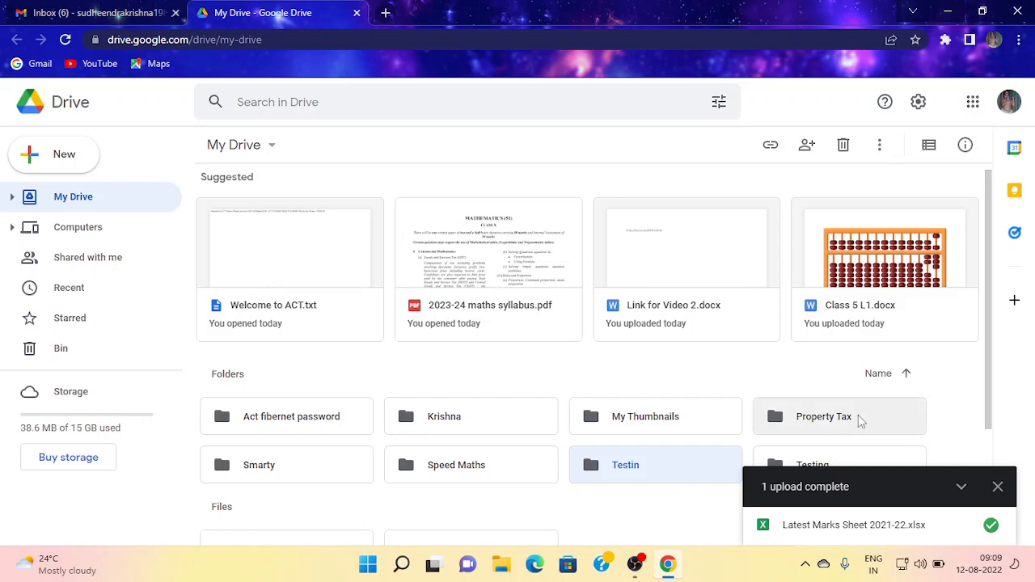
pyautogui.click(998, 487)
pyautogui.scroll(-2, 1000, 485)
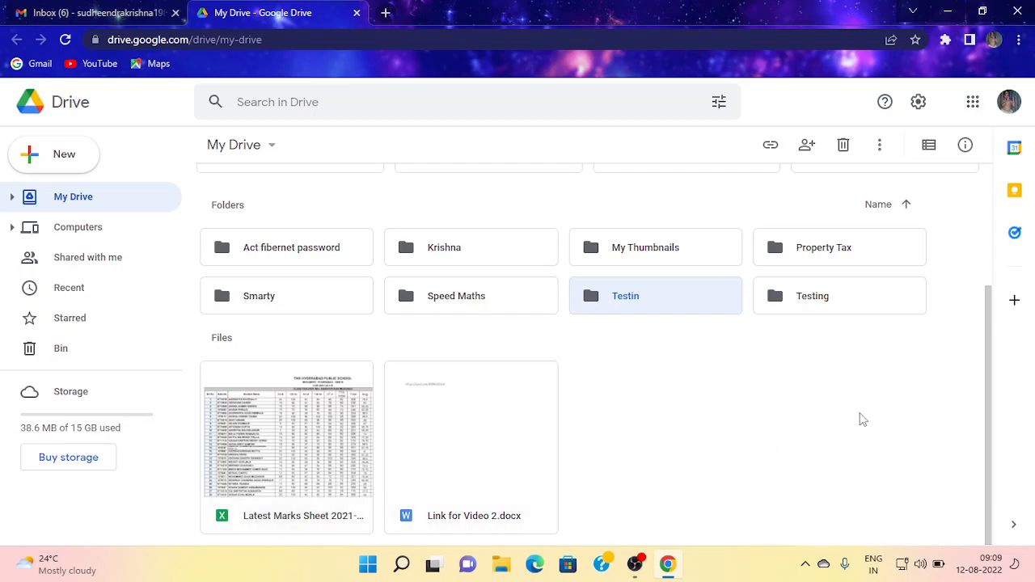
# Upload the "Amma" folder from the Desktop to My Drive and dismiss the upload notification.
pyautogui.moveTo(985, 348); pyautogui.dragTo(976, 254)
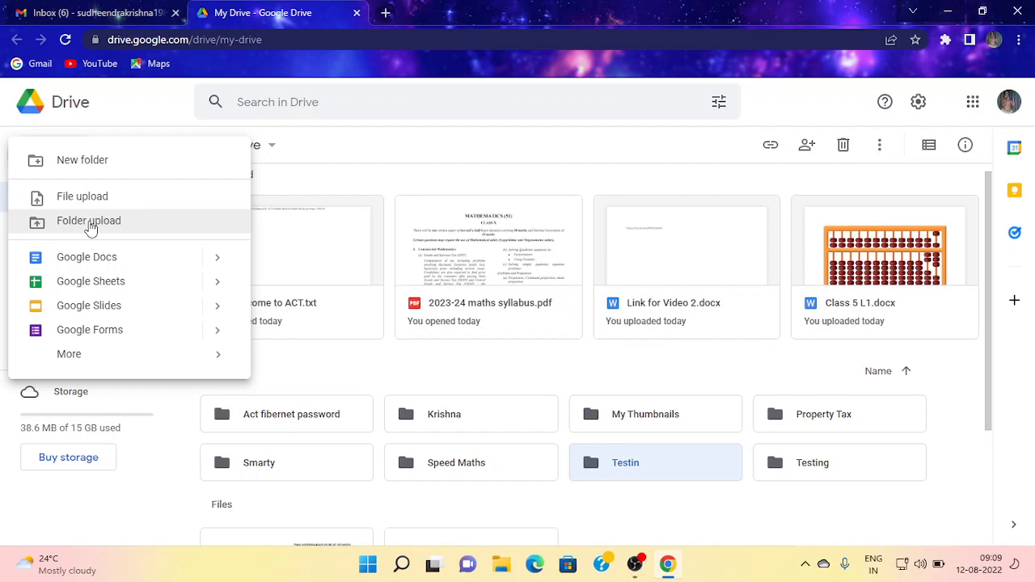
pyautogui.click(89, 222)
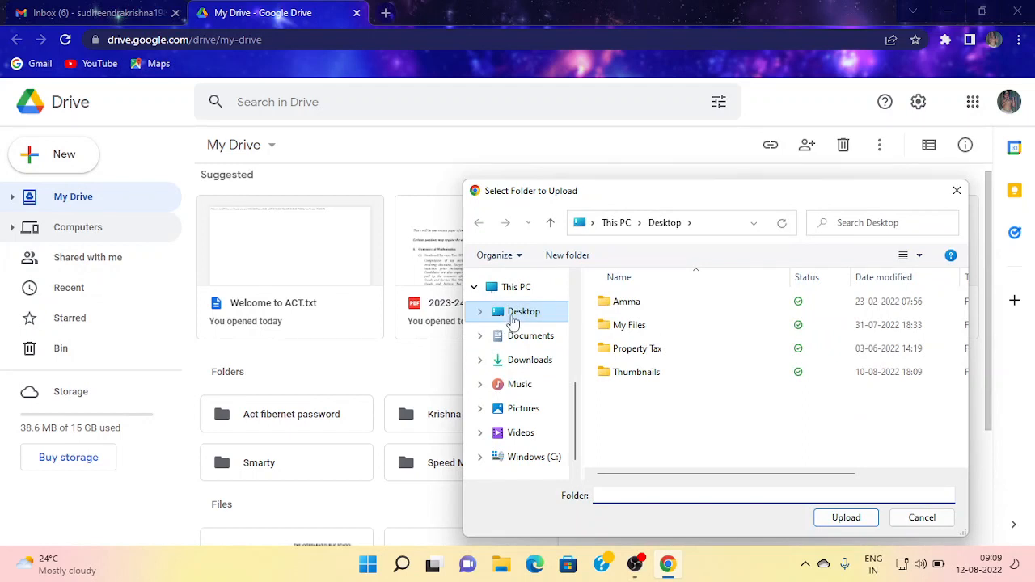
pyautogui.click(649, 302)
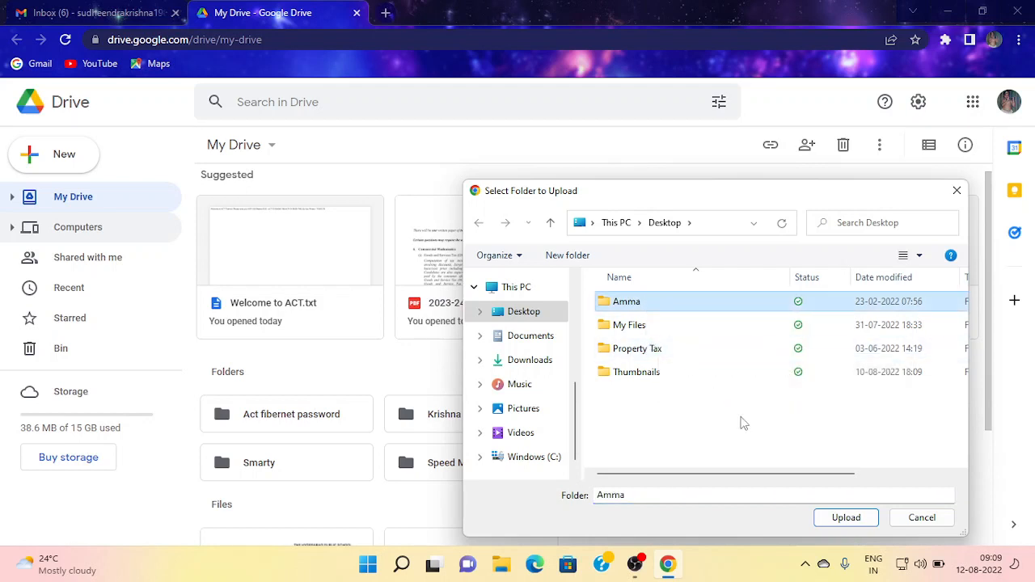
pyautogui.click(846, 518)
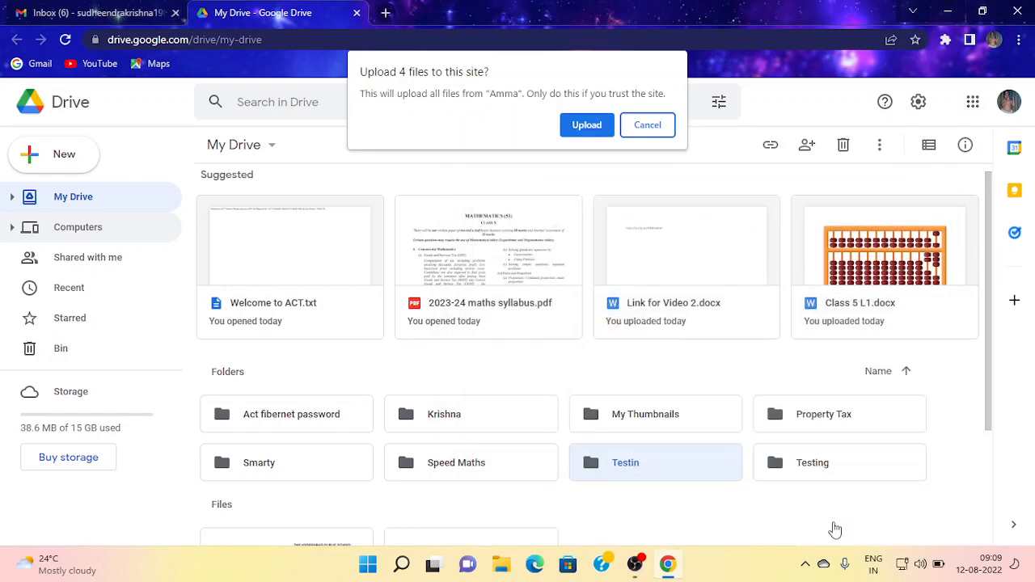
pyautogui.click(585, 134)
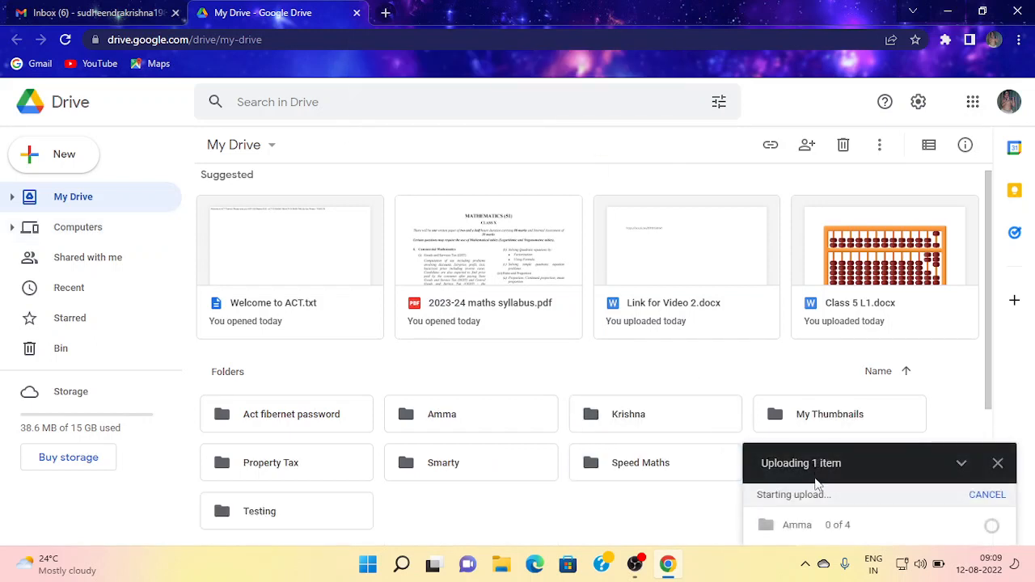
pyautogui.moveTo(635, 564)
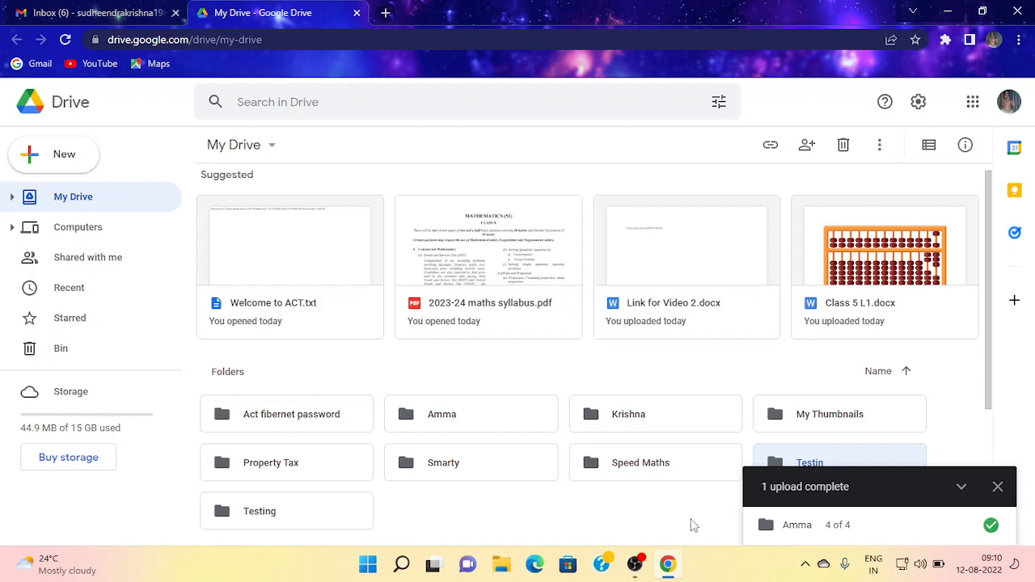
pyautogui.click(997, 486)
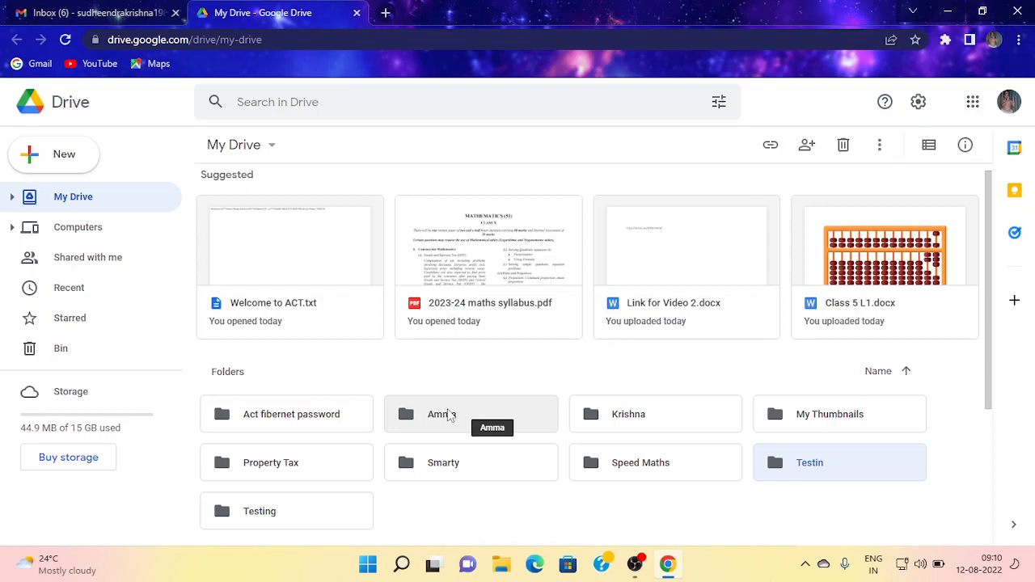
# Rename the "Testin" folder in My Drive as "Testing Done".
pyautogui.moveTo(985, 295); pyautogui.dragTo(986, 434)
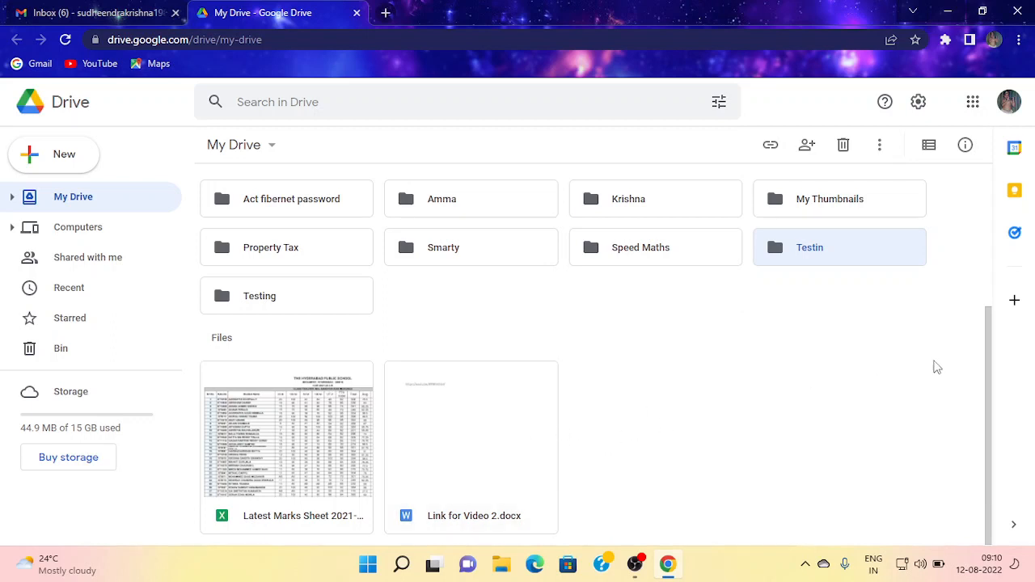
pyautogui.moveTo(990, 347); pyautogui.dragTo(979, 194)
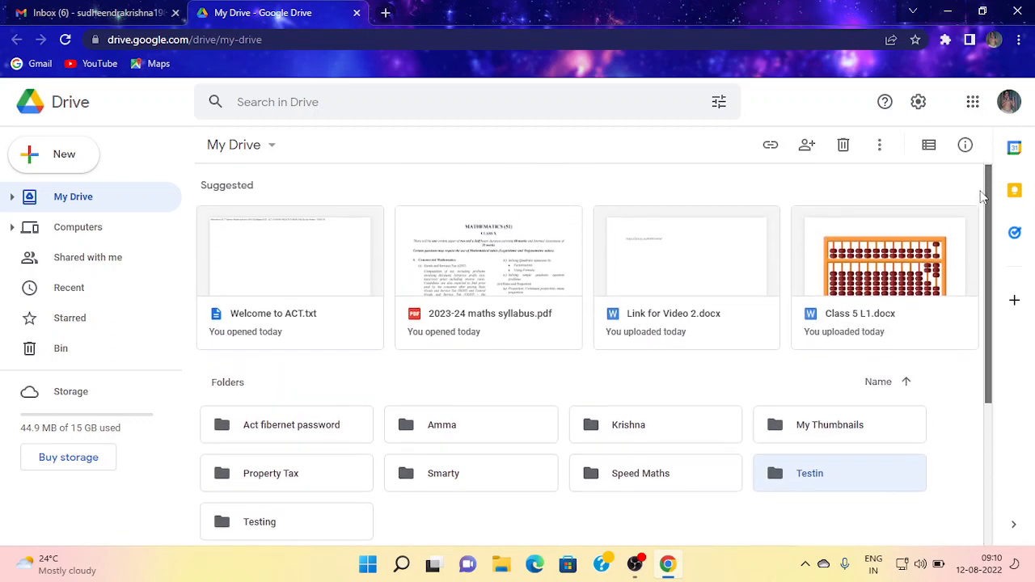
pyautogui.rightClick(814, 484)
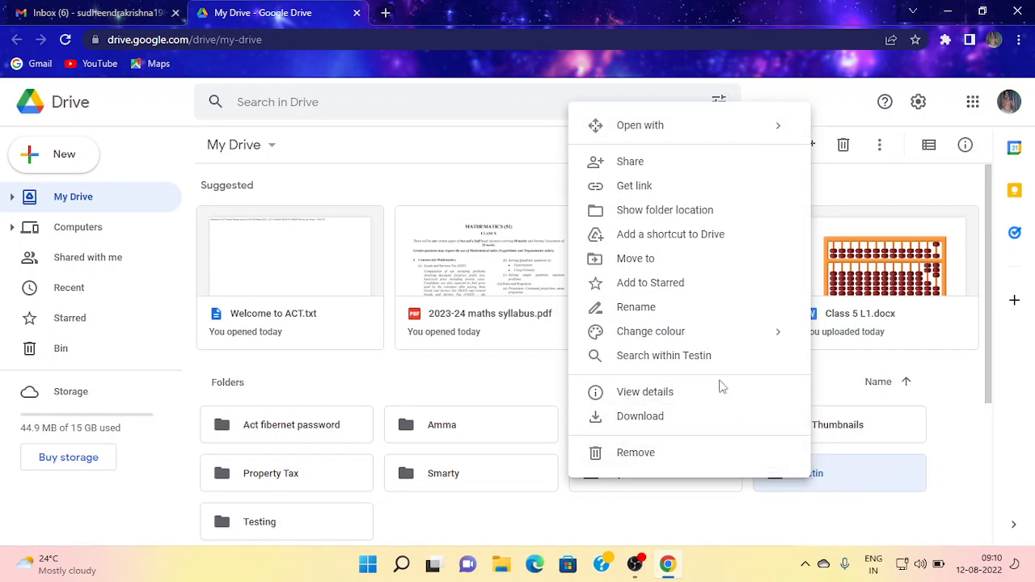
pyautogui.click(637, 307)
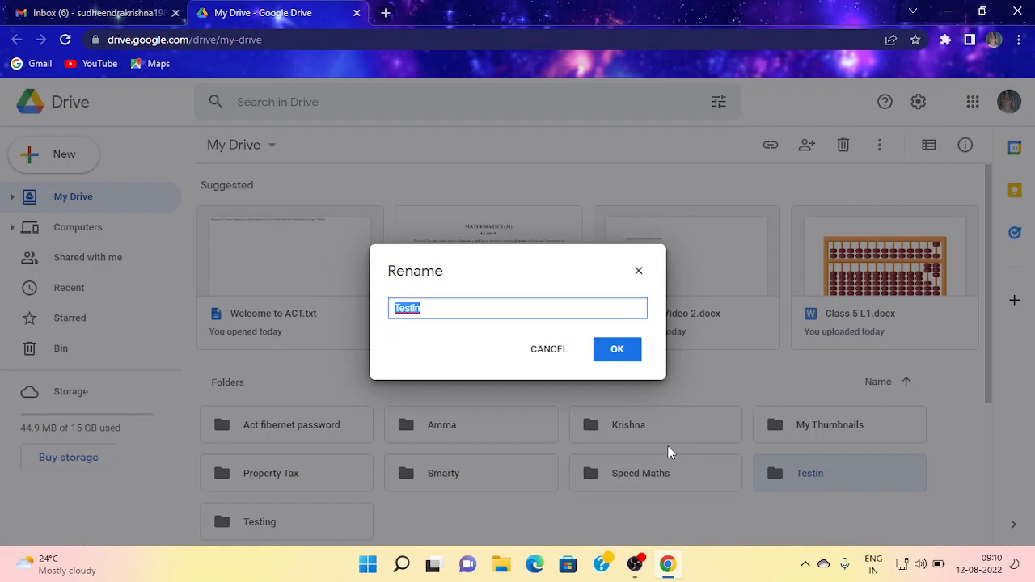
pyautogui.write('Test')
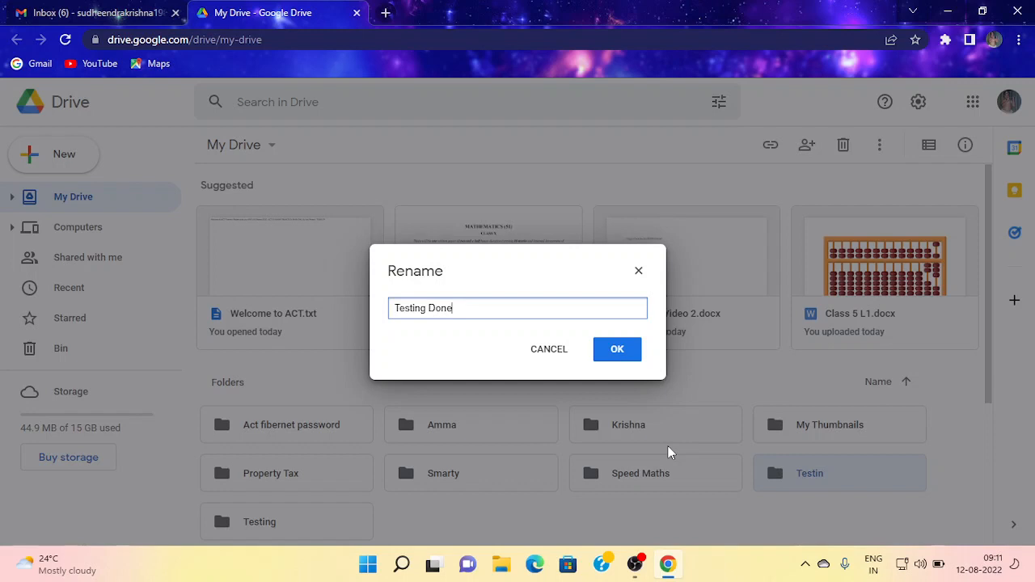
pyautogui.click(628, 351)
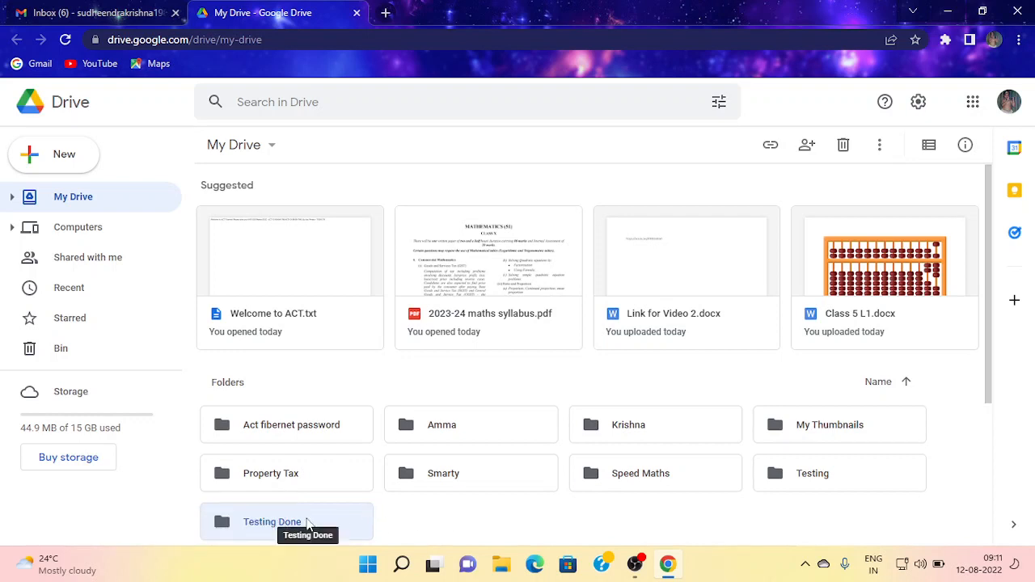
pyautogui.scroll(-1, 986, 329)
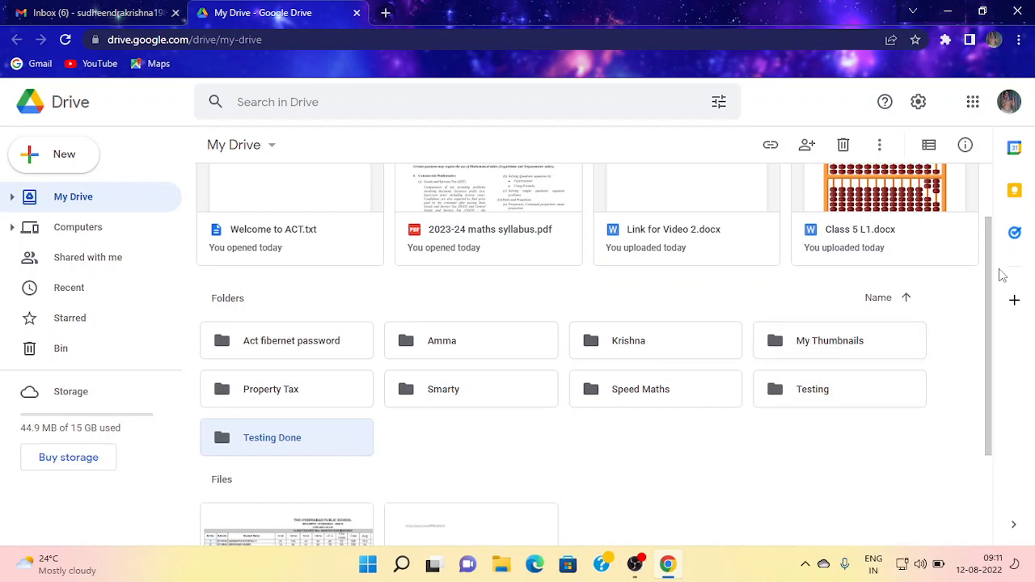
# Move "Link for Video 2.docx" from My Drive into the "Amma" folder and dismiss the notification.
pyautogui.moveTo(988, 273); pyautogui.dragTo(985, 209)
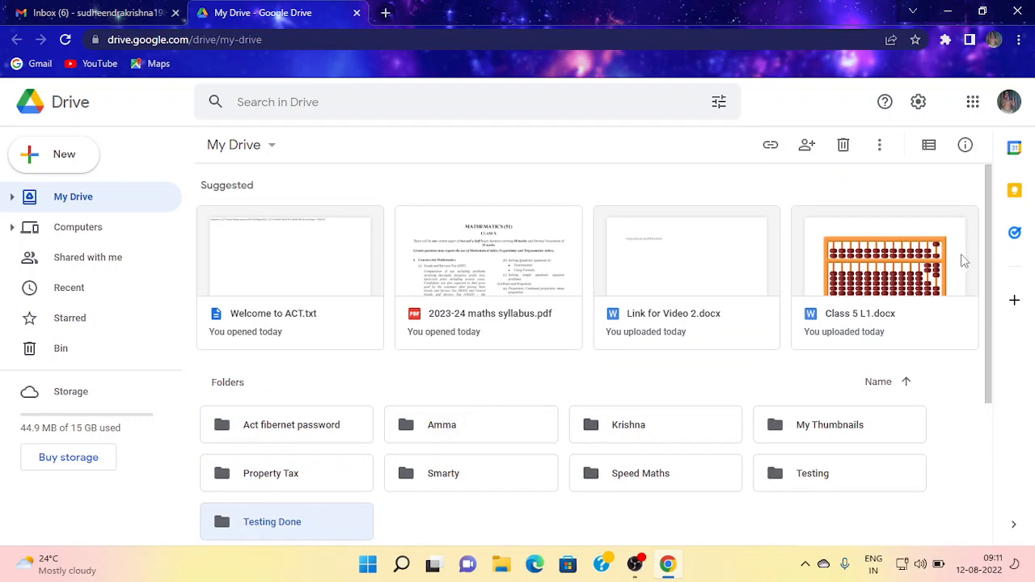
pyautogui.moveTo(989, 234); pyautogui.dragTo(848, 411)
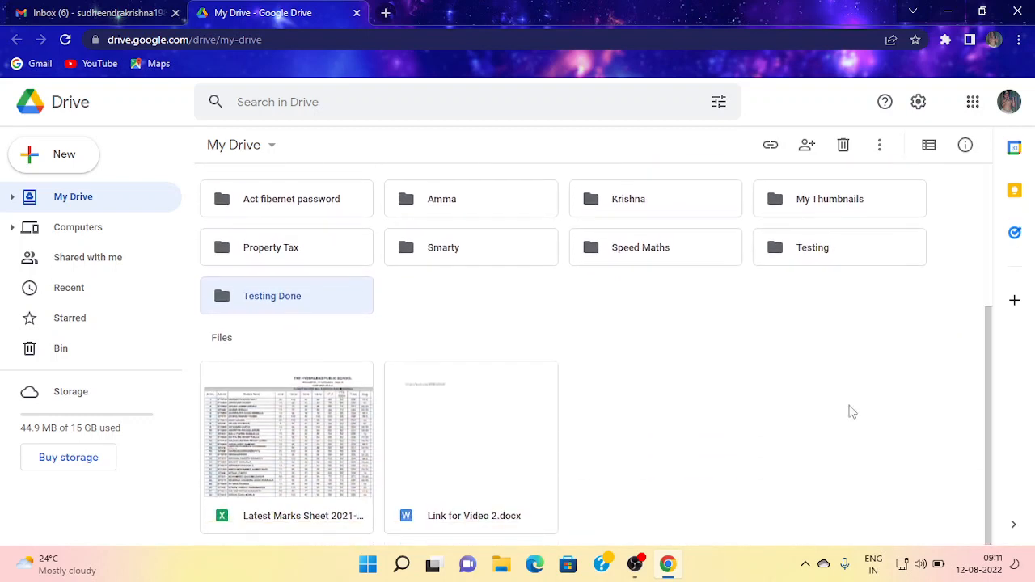
pyautogui.click(507, 447)
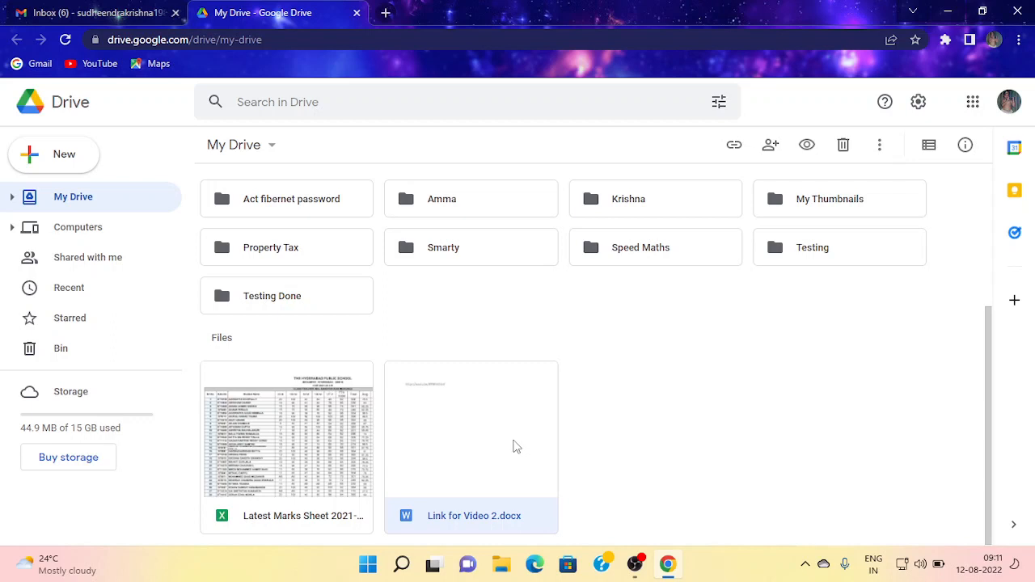
pyautogui.rightClick(515, 447)
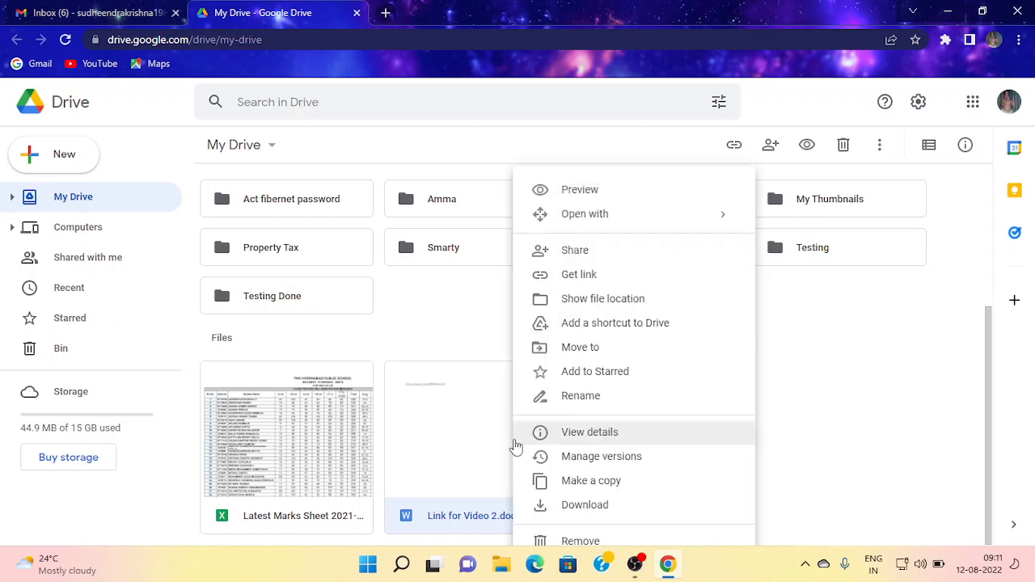
pyautogui.click(584, 354)
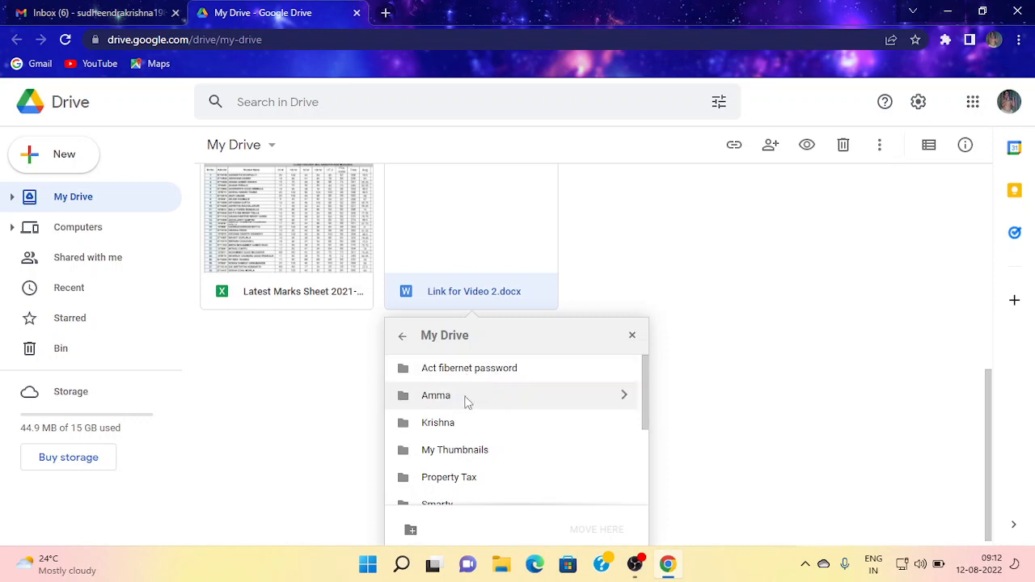
pyautogui.click(625, 397)
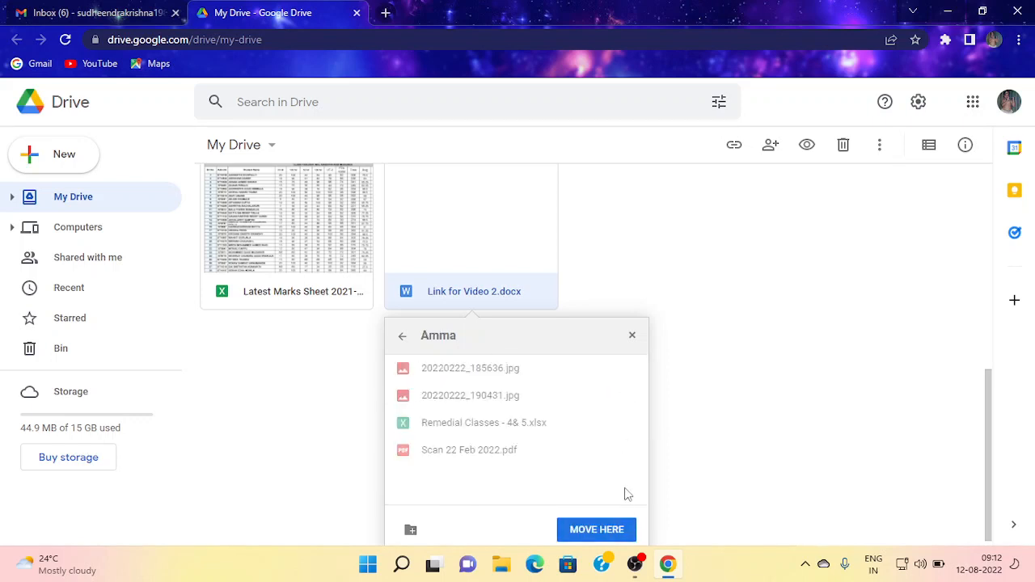
pyautogui.click(615, 537)
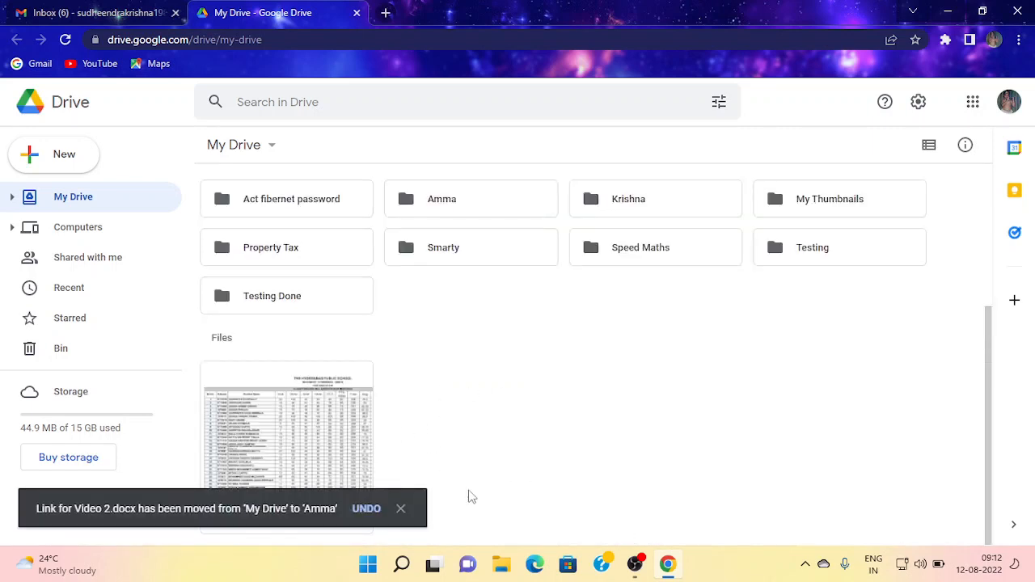
pyautogui.click(402, 510)
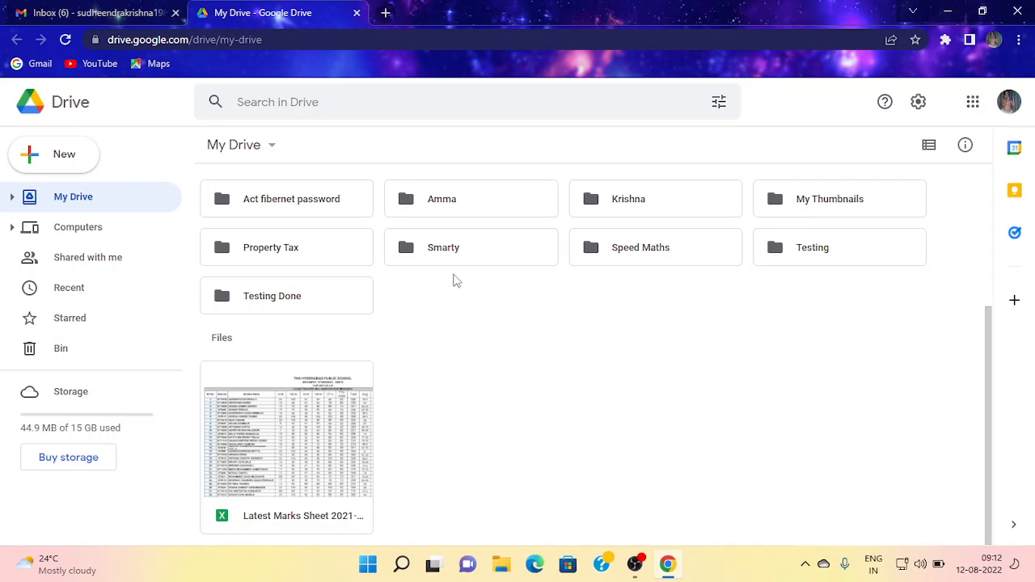
# Open the "Amma" folder and make a copy of "Link for Video 2.docx".
pyautogui.doubleClick(450, 212)
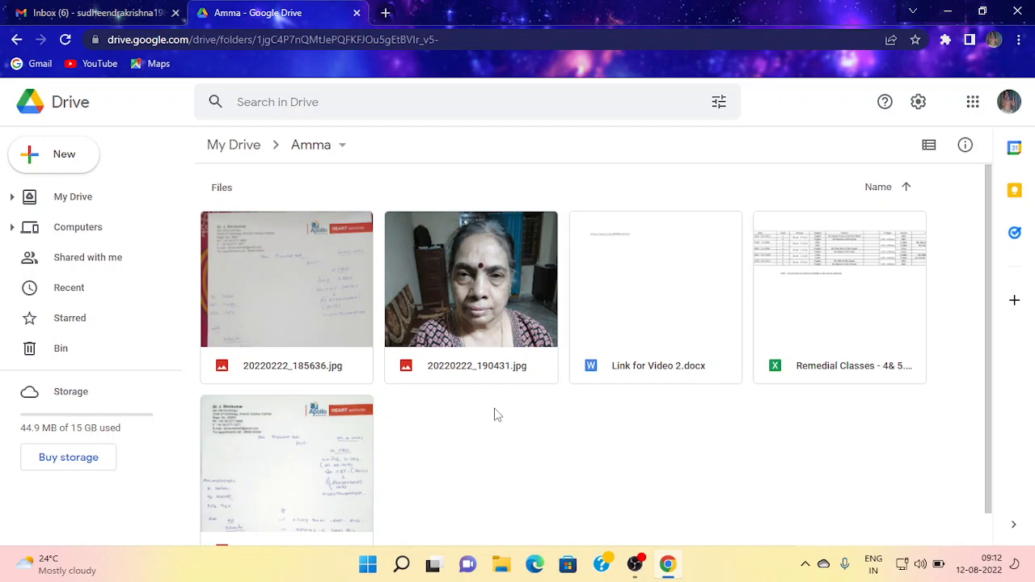
pyautogui.click(623, 311)
pyautogui.rightClick(628, 314)
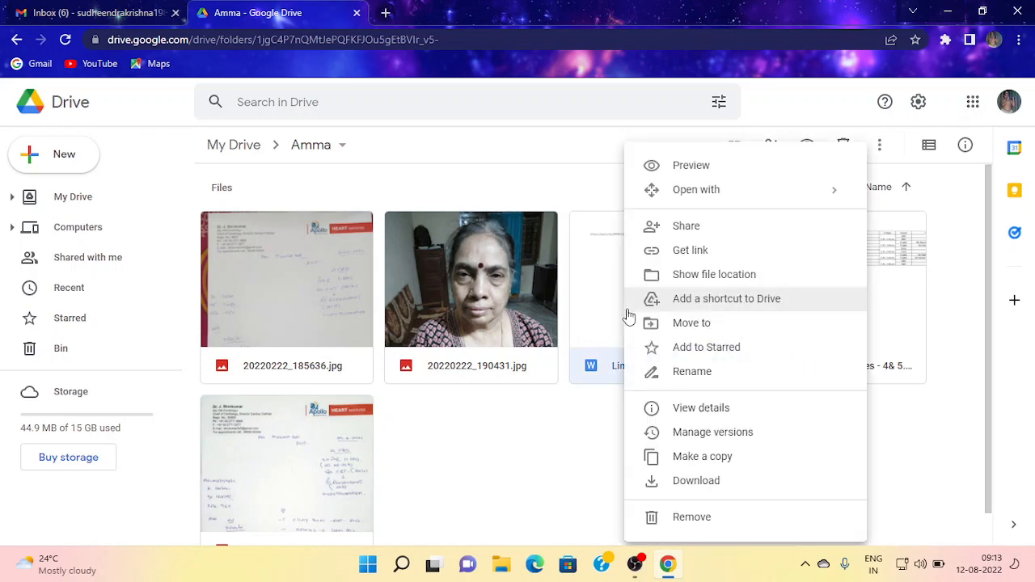
pyautogui.click(692, 461)
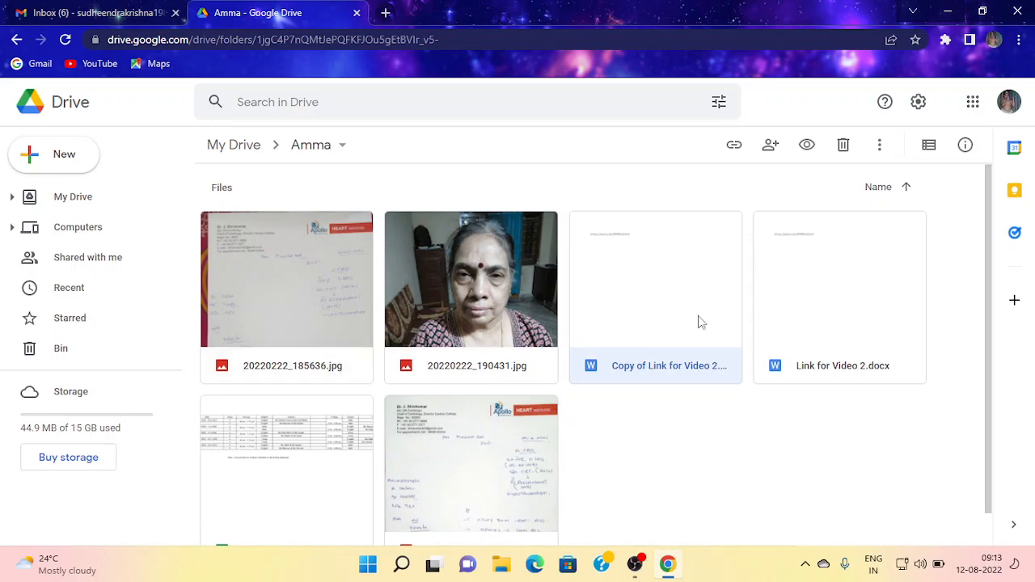
# Set up sharing of "Copy of Link for Video 2.docx" with a contact's e-mail, view the access roles, and leave without sending.
pyautogui.rightClick(627, 277)
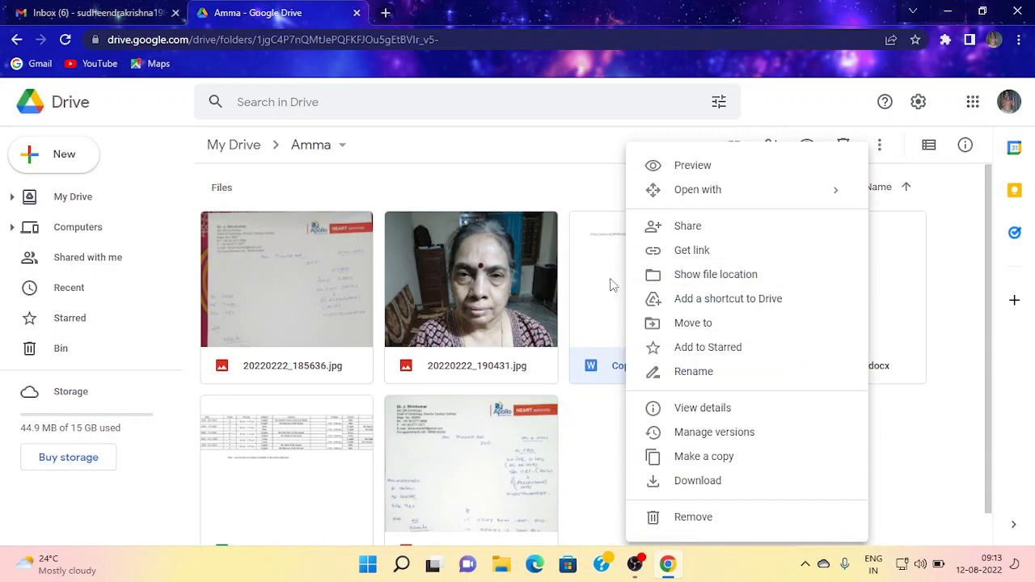
pyautogui.click(698, 234)
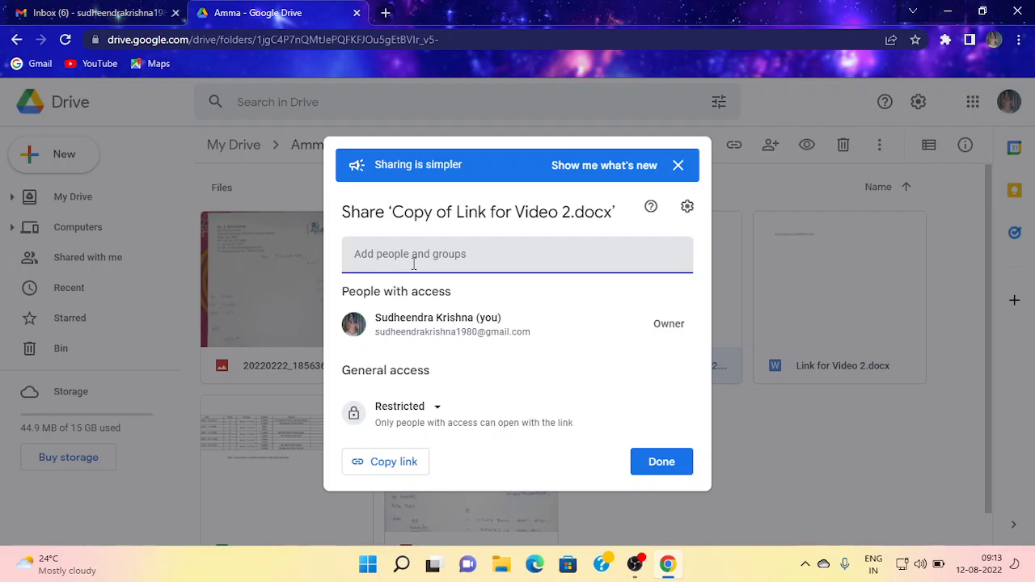
pyautogui.write('s')
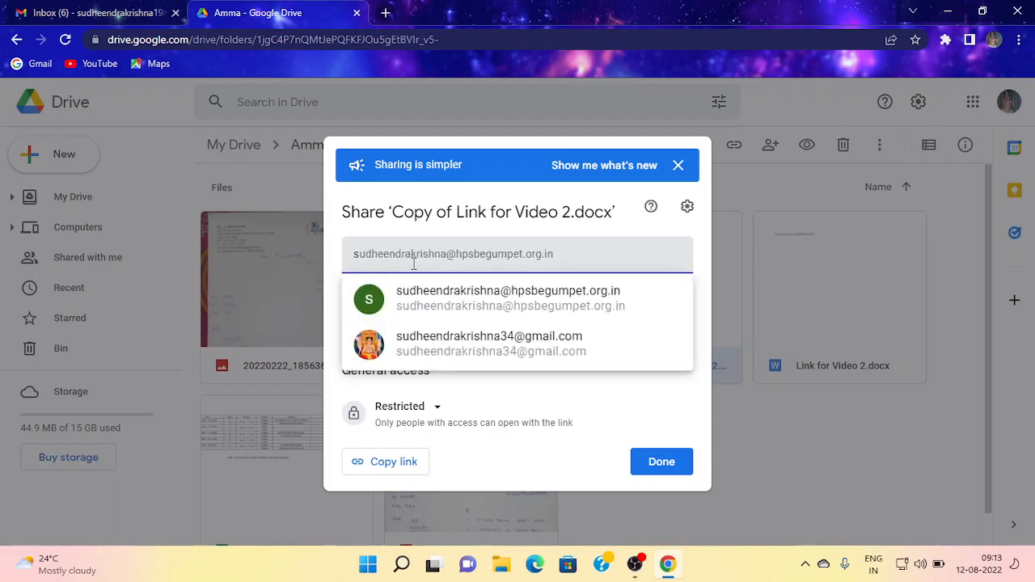
pyautogui.click(507, 340)
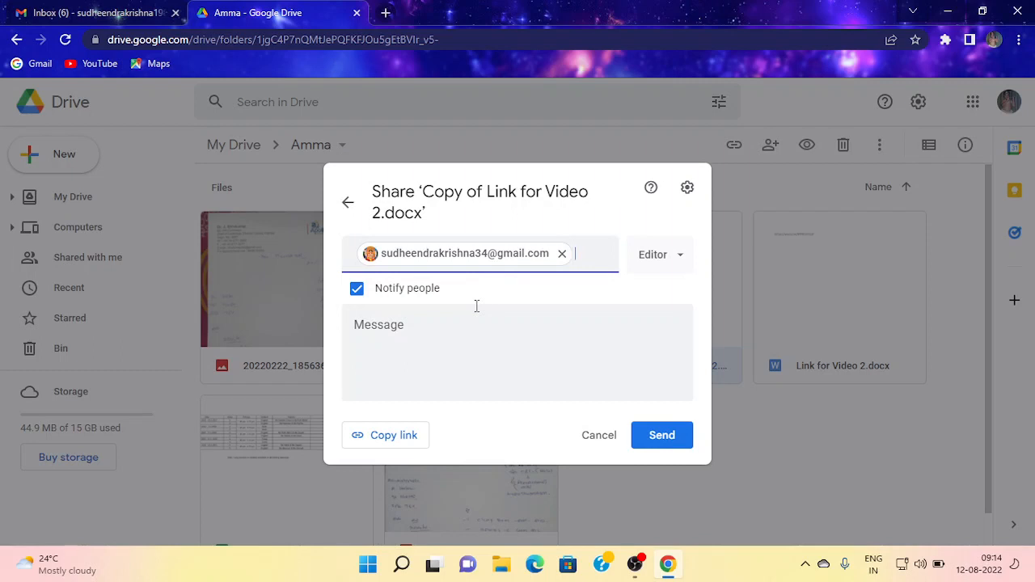
pyautogui.click(682, 261)
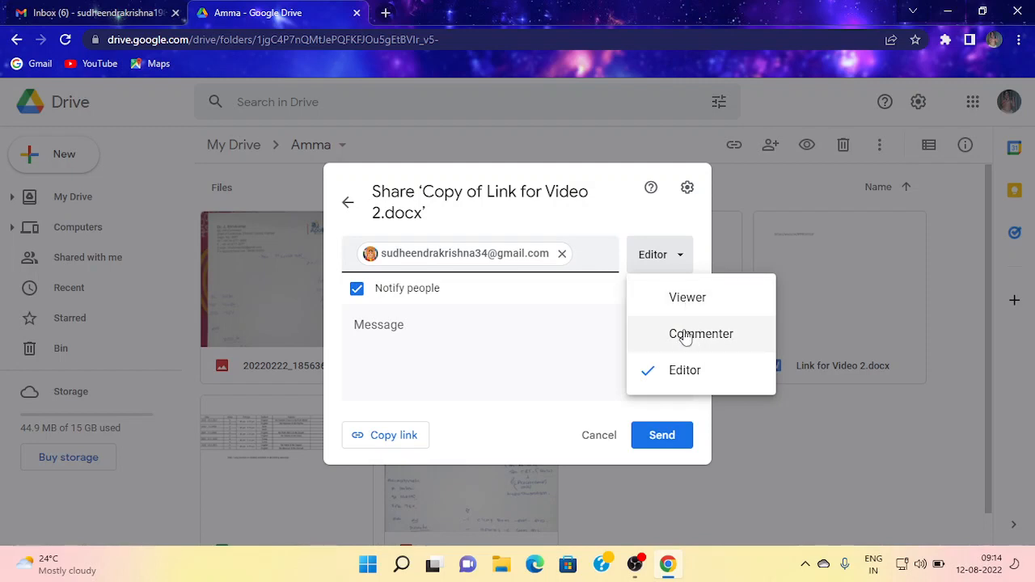
pyautogui.click(580, 293)
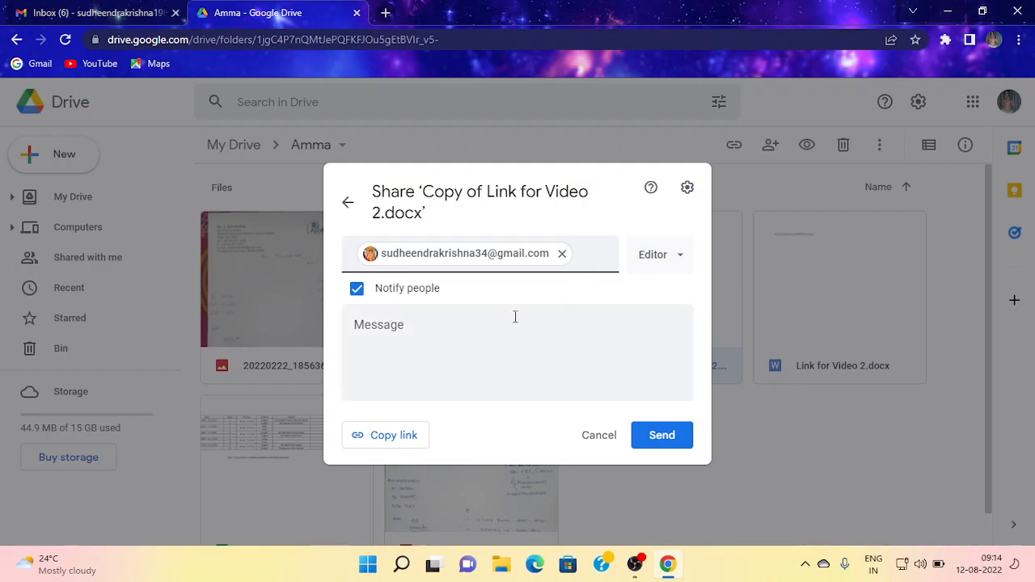
pyautogui.click(456, 334)
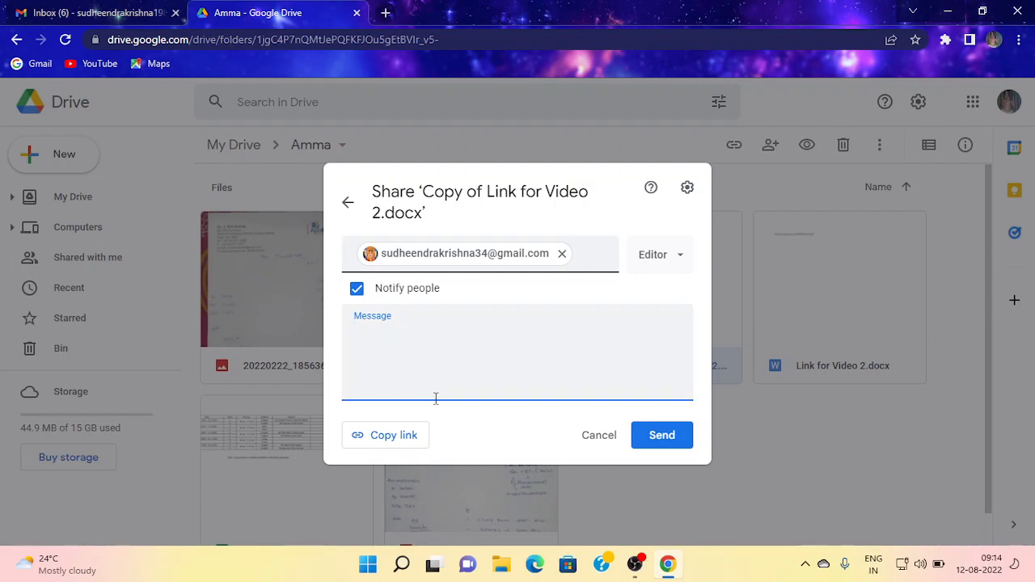
pyautogui.press('Escape')
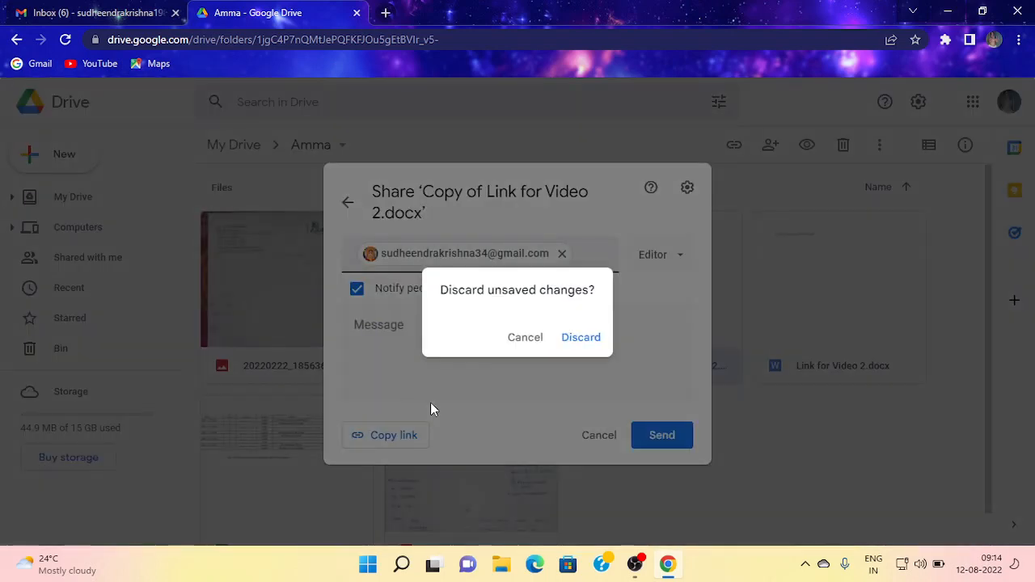
pyautogui.click(518, 353)
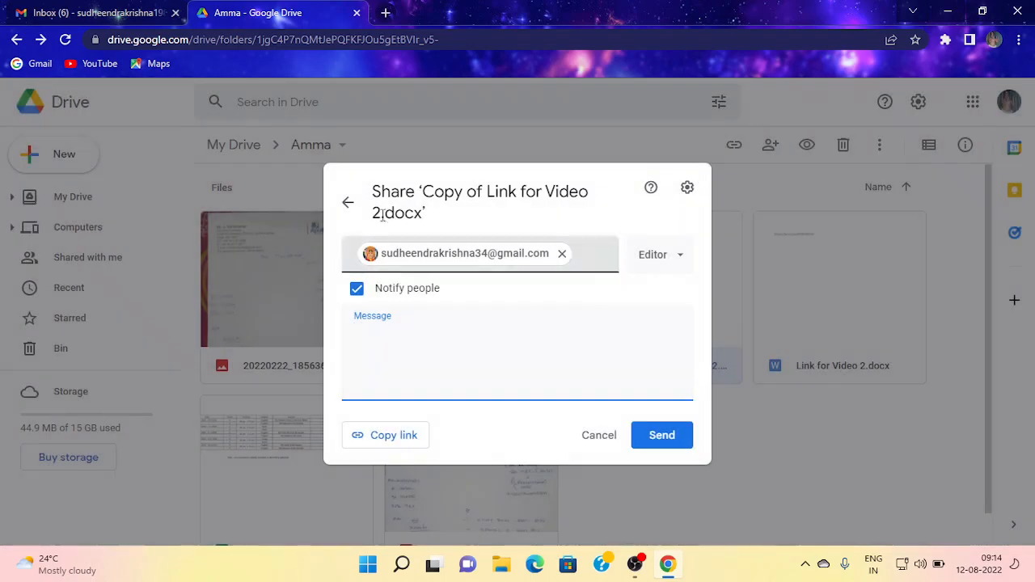
pyautogui.click(348, 202)
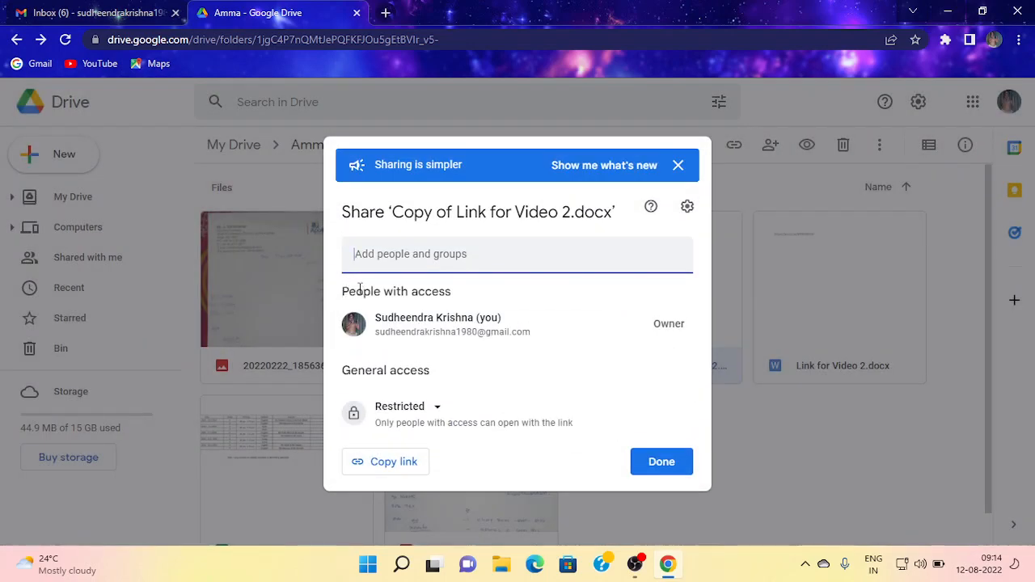
pyautogui.press('Escape')
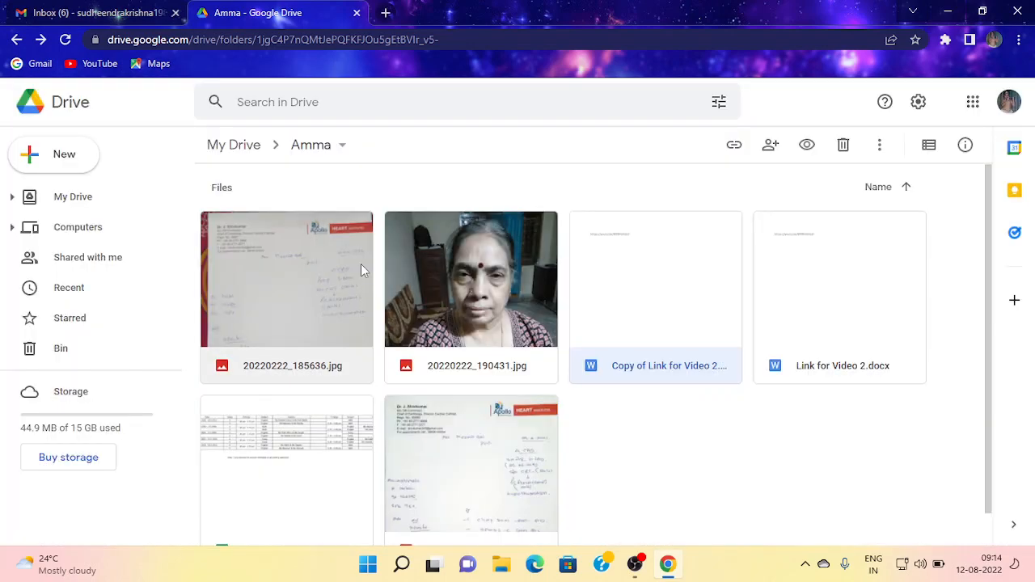
# Remove "Copy of Link for Video 2.docx" from the "Amma" folder and view the actions available for it in the Bin.
pyautogui.rightClick(616, 293)
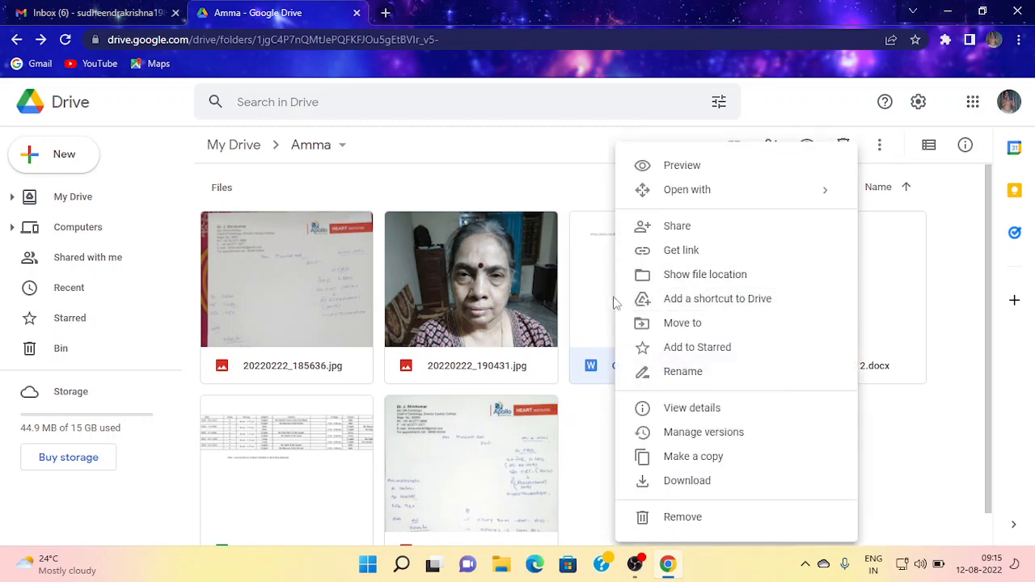
pyautogui.click(682, 517)
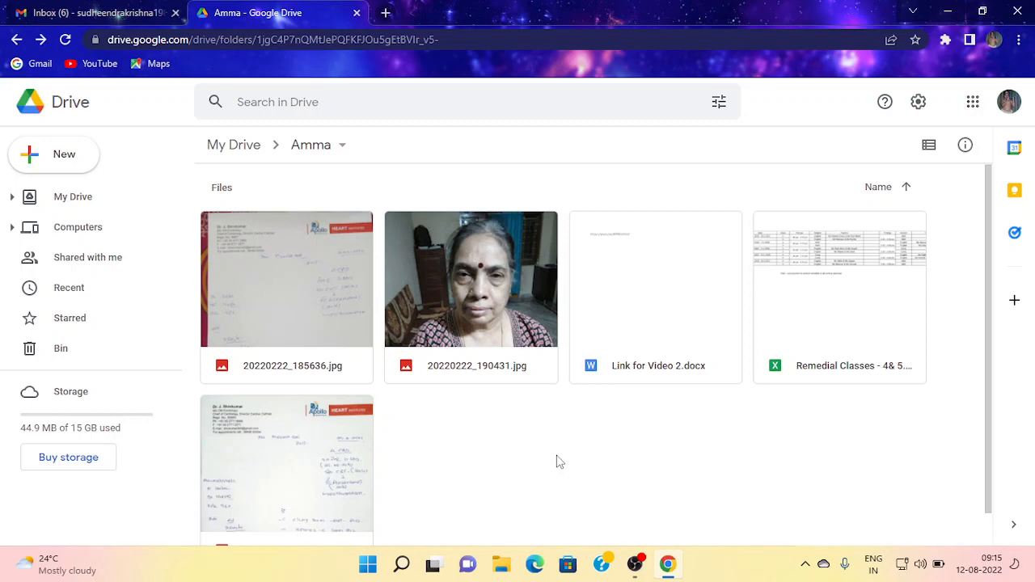
pyautogui.click(63, 354)
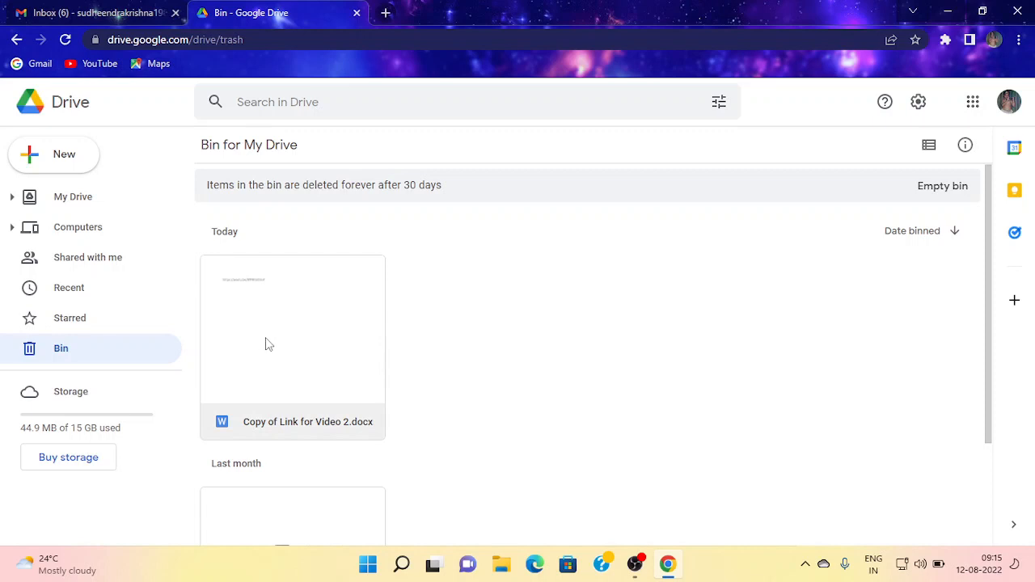
pyautogui.click(317, 333)
pyautogui.rightClick(323, 328)
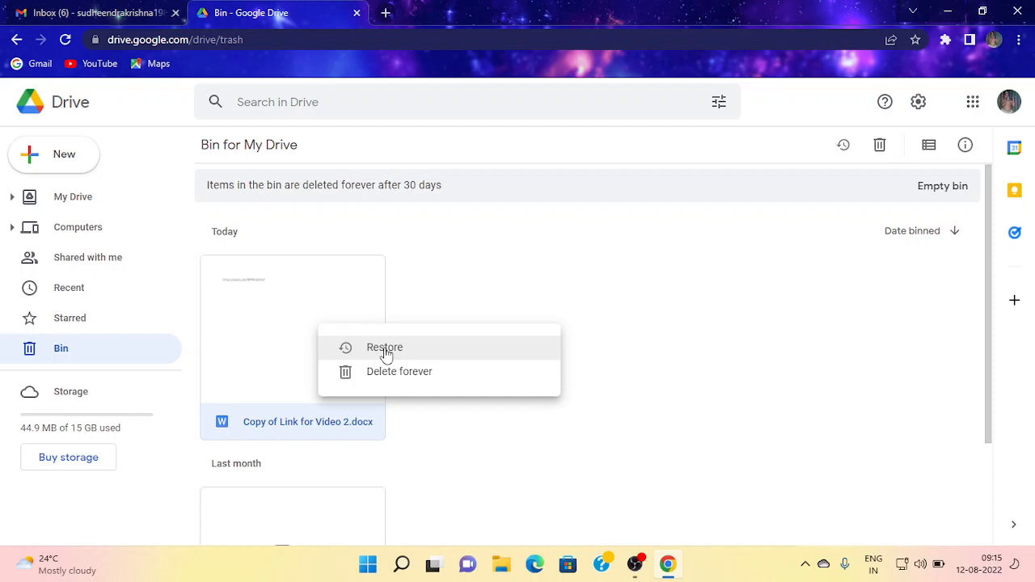
pyautogui.click(443, 305)
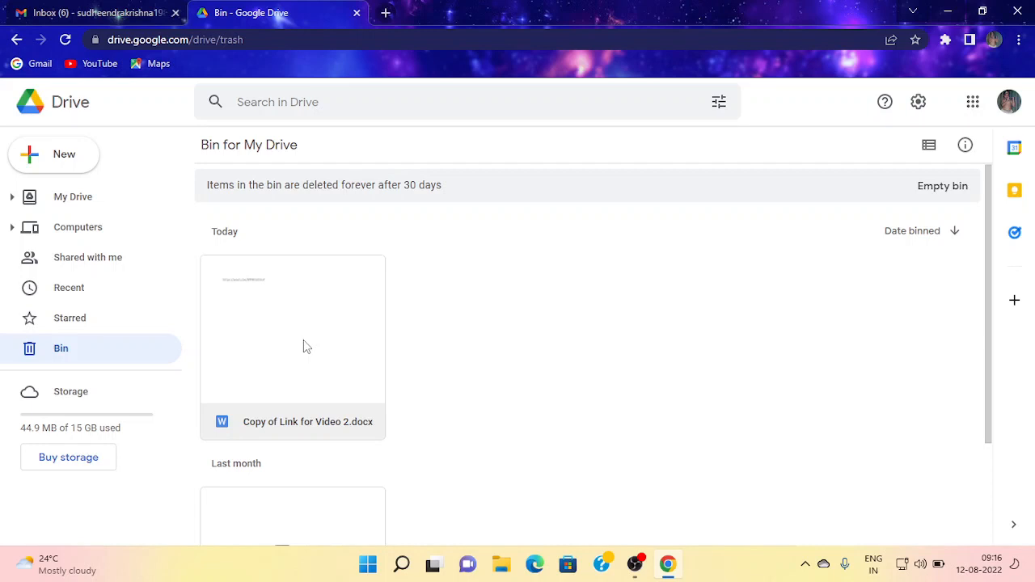
# Permanently delete "Copy of Link for Video 2.docx" from the Bin.
pyautogui.click(326, 331)
pyautogui.rightClick(325, 331)
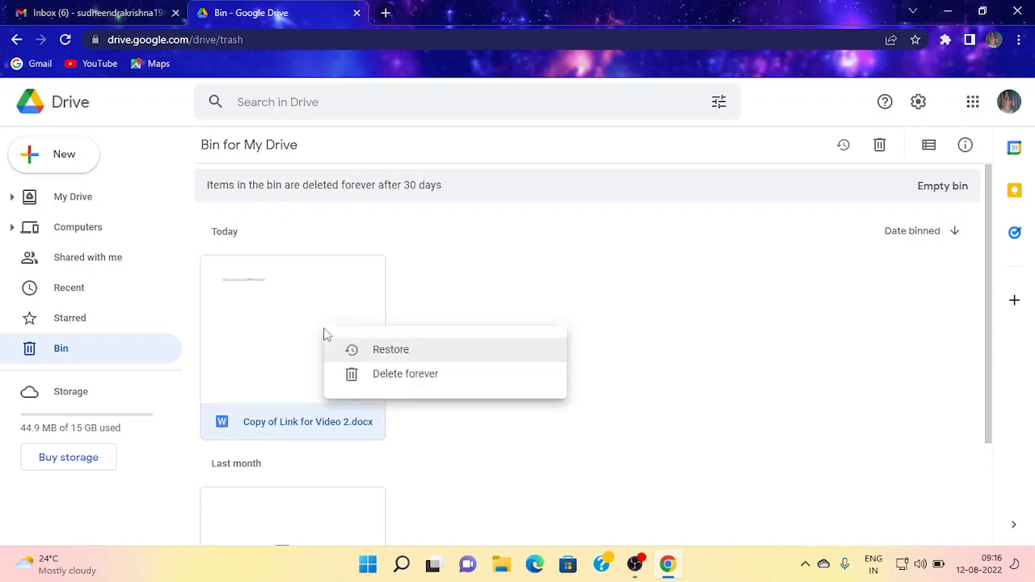
pyautogui.click(378, 377)
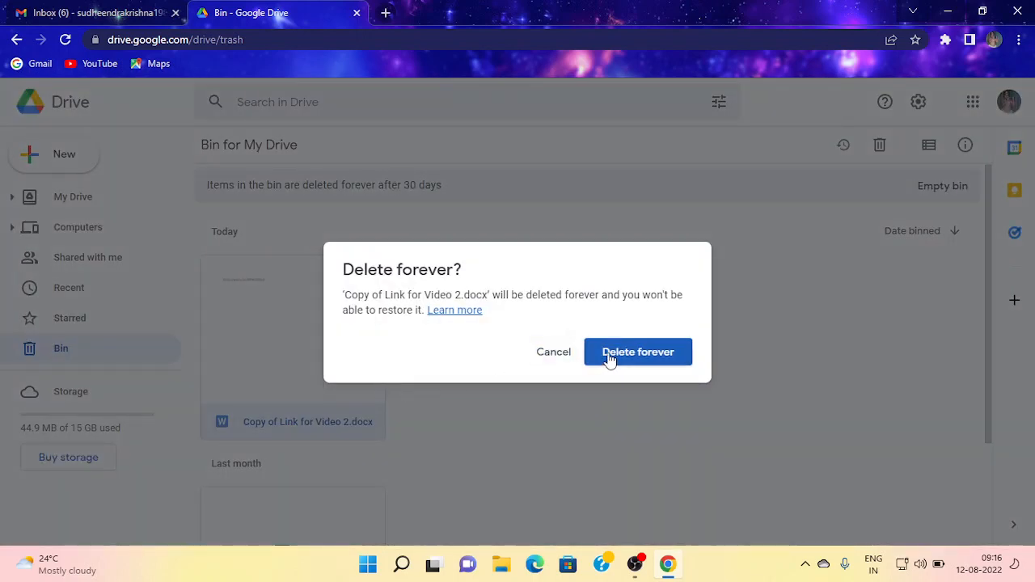
pyautogui.click(610, 358)
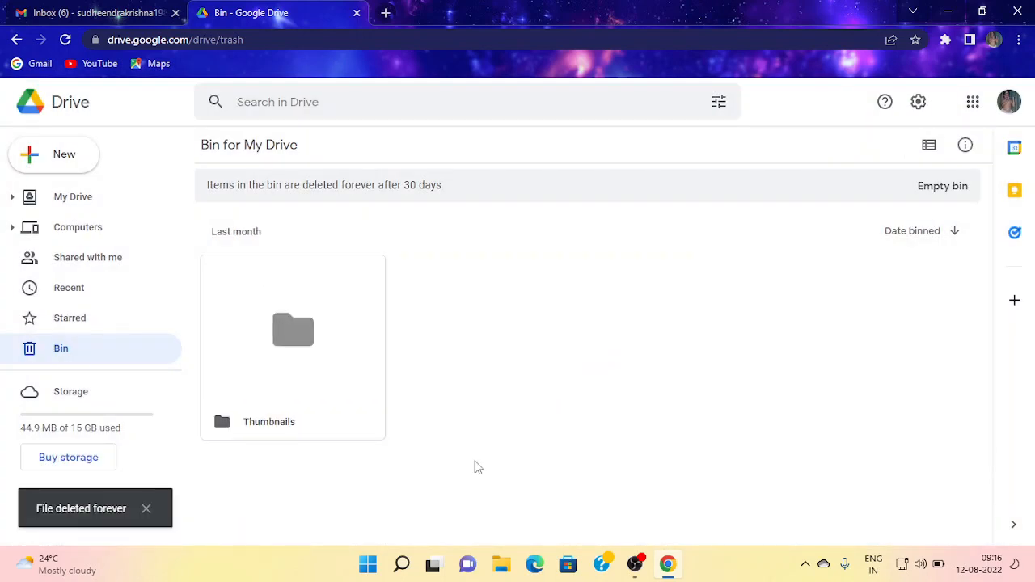
# Download "Link for Video 2.docx" from the "Amma" folder in My Drive.
pyautogui.click(79, 209)
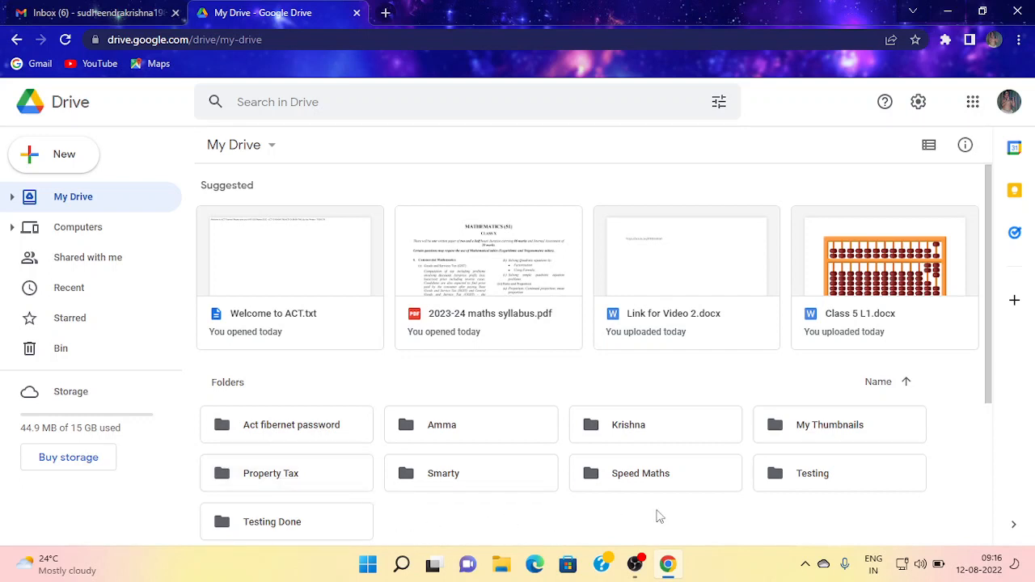
pyautogui.doubleClick(458, 429)
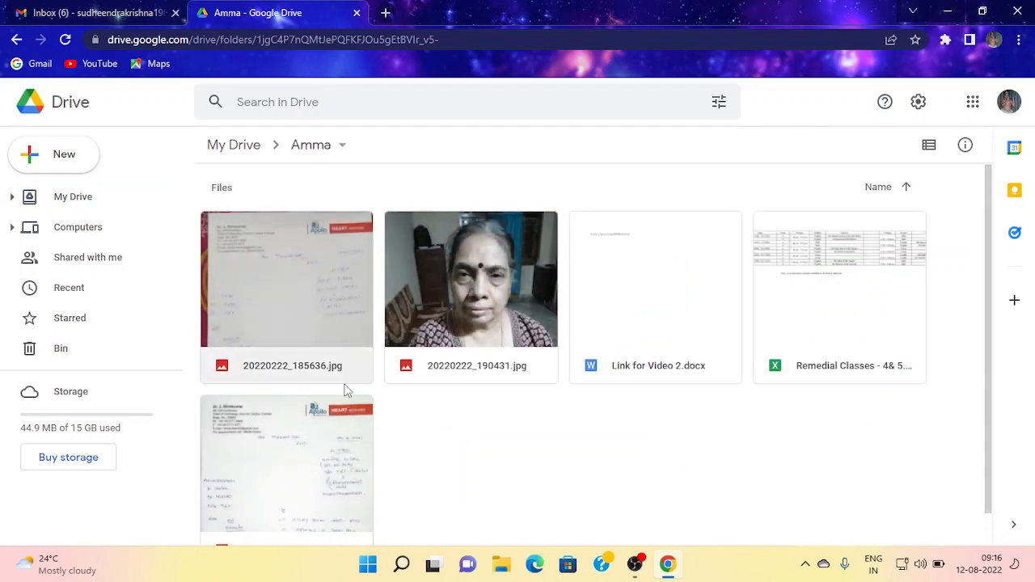
pyautogui.click(611, 325)
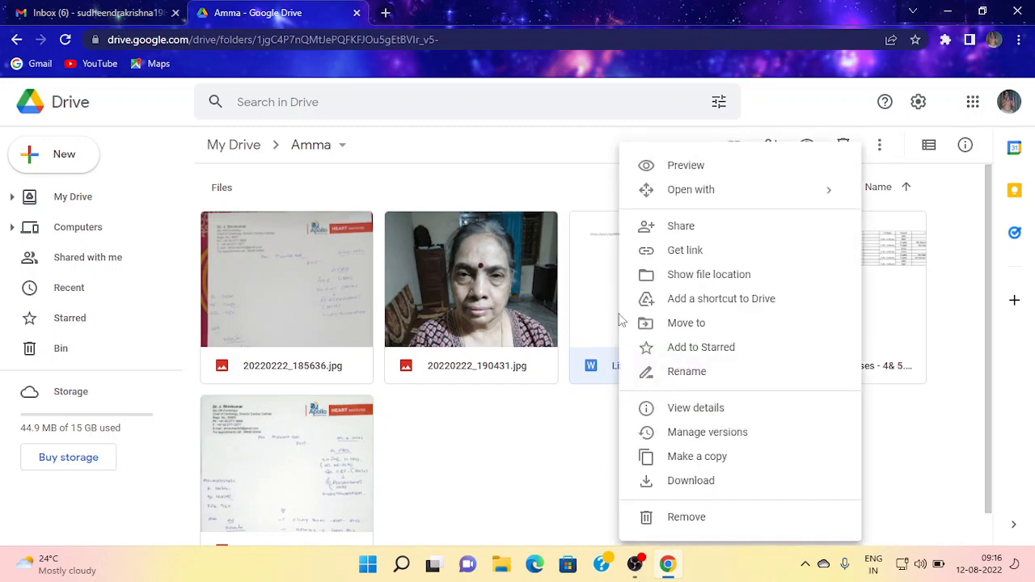
pyautogui.rightClick(620, 319)
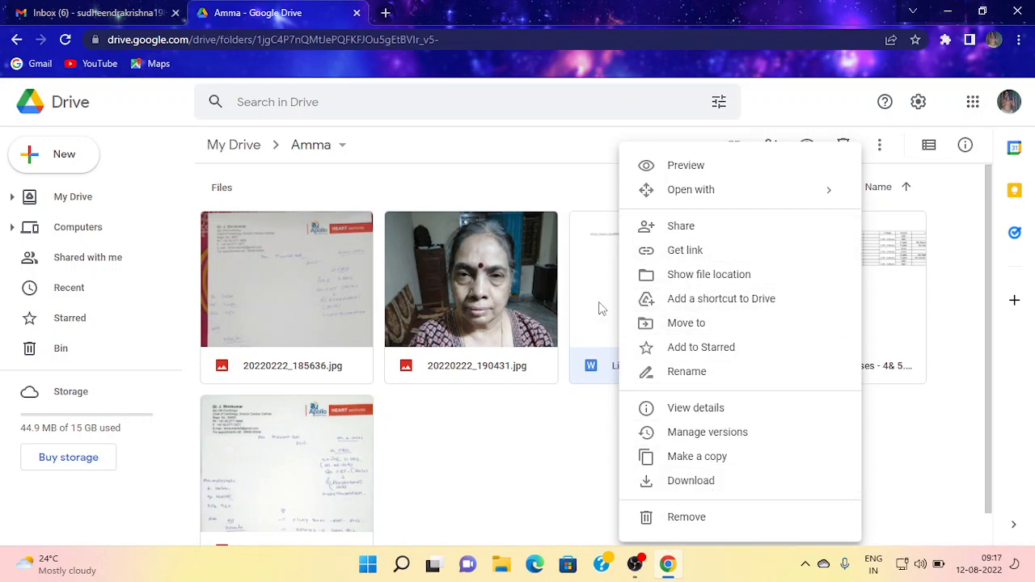
pyautogui.click(712, 488)
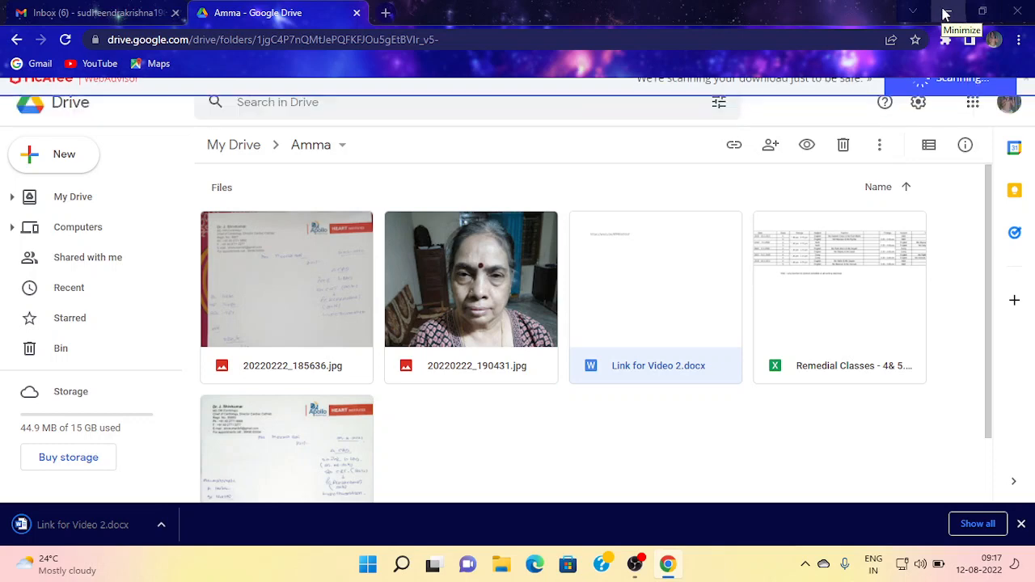
# Minimise the browser, find the Downloads folder through Windows search using "down", check it for the downloaded document, and minimise File Explorer.
pyautogui.click(948, 12)
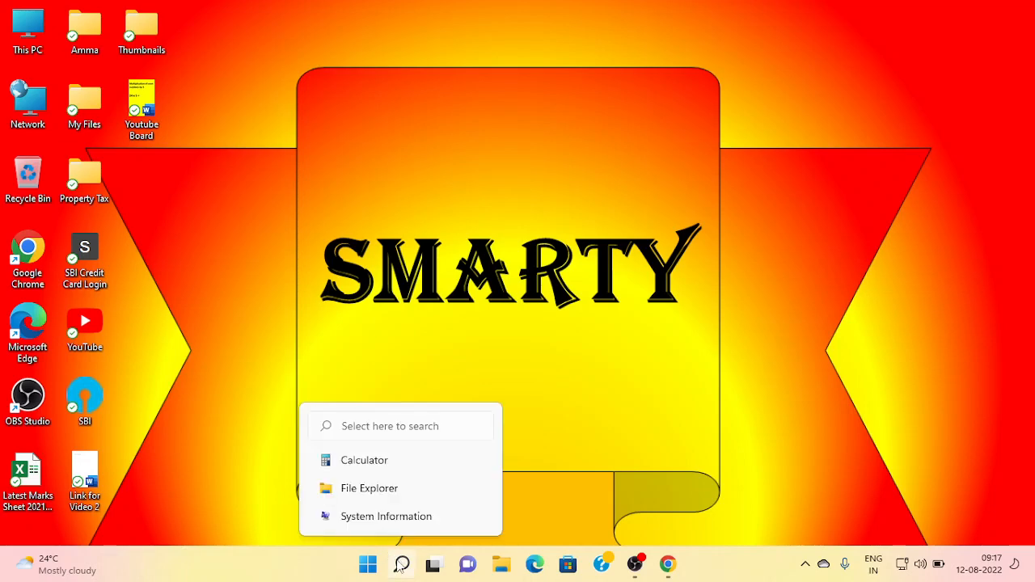
pyautogui.click(401, 564)
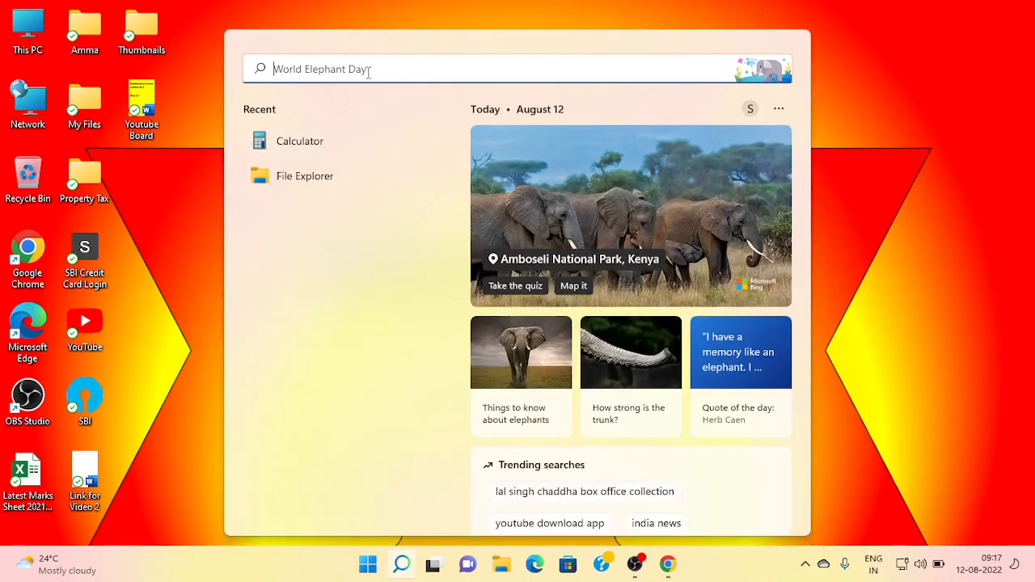
pyautogui.write('down')
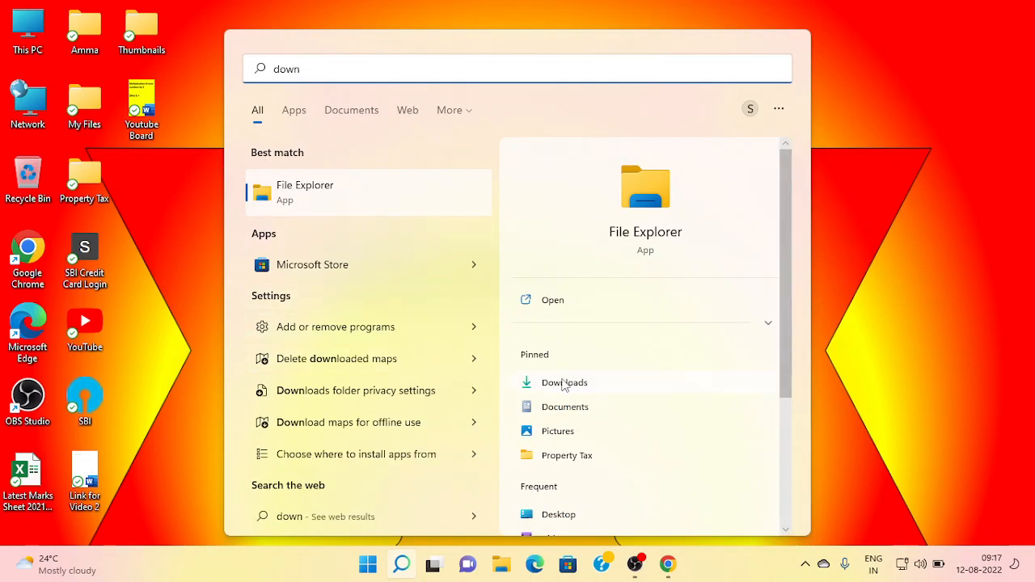
pyautogui.click(562, 390)
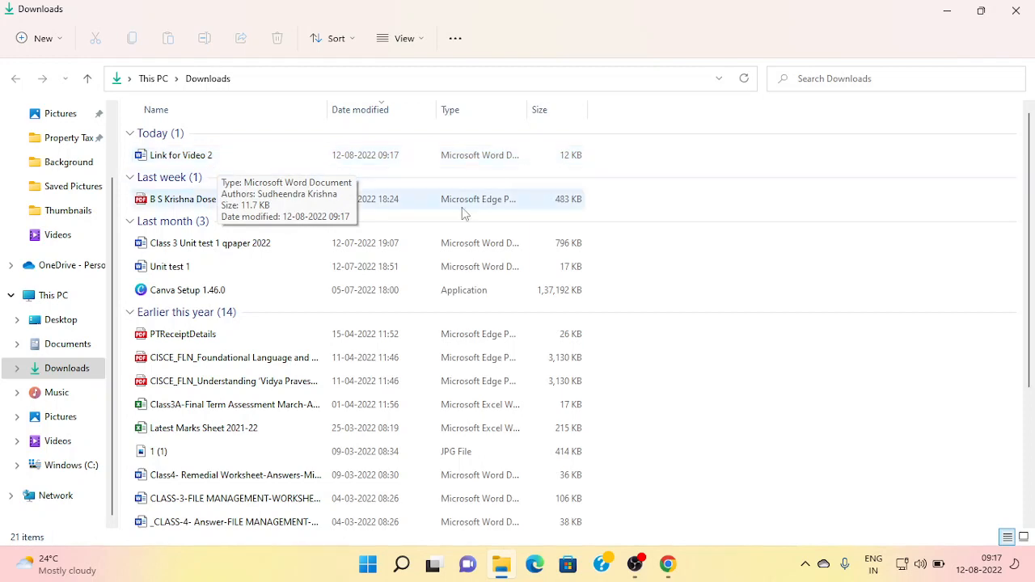
pyautogui.click(948, 10)
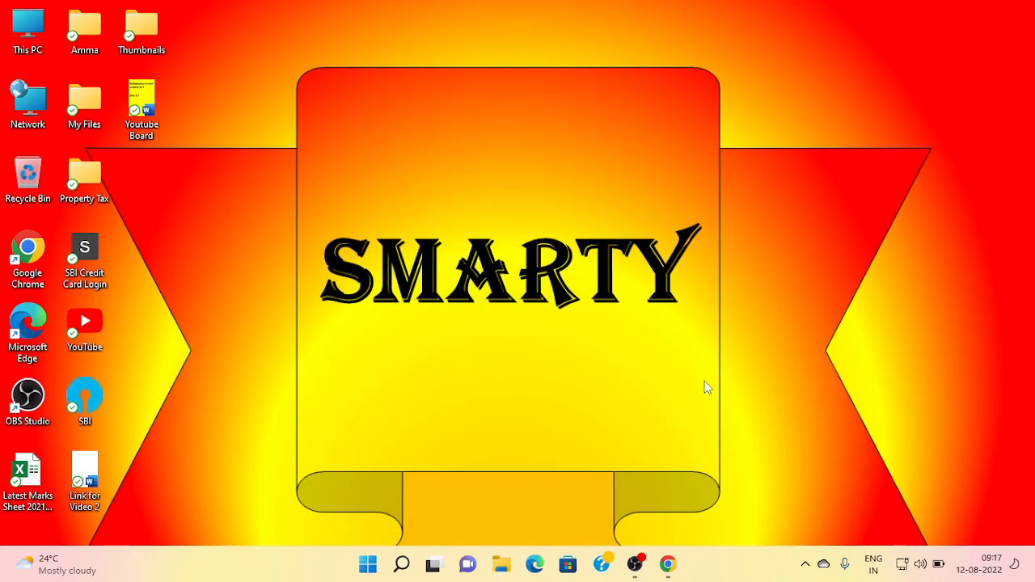